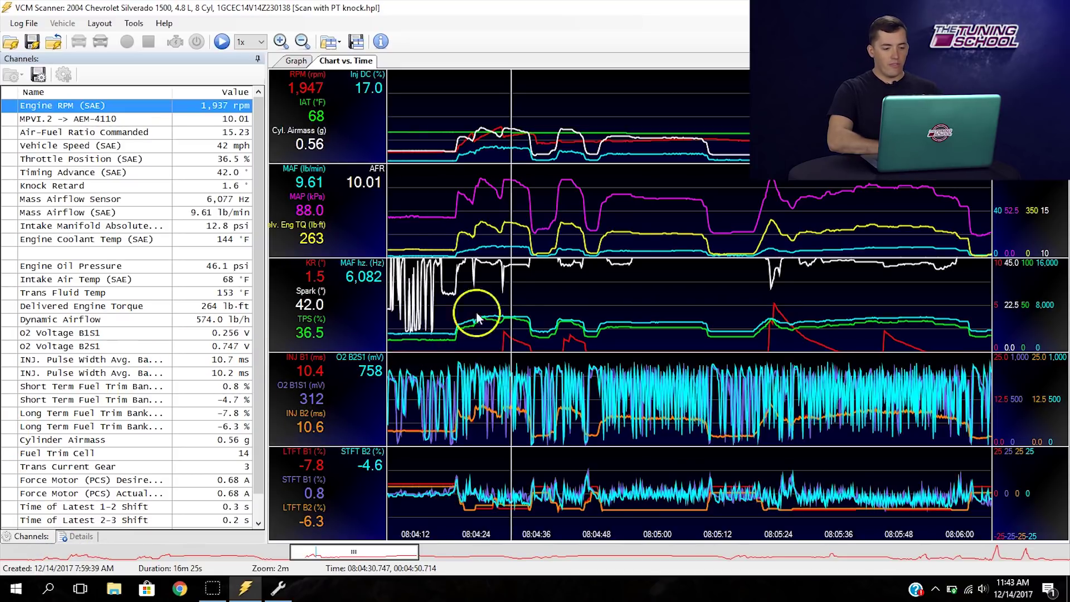
- Scrub the log playback forward to about 08:05:23, where knock retard reads 4.7°
{"action": "left_click", "coordinate": [520, 301]}
{"action": "left_click_drag", "start_coordinate": [520, 301], "coordinate": [781, 322]}
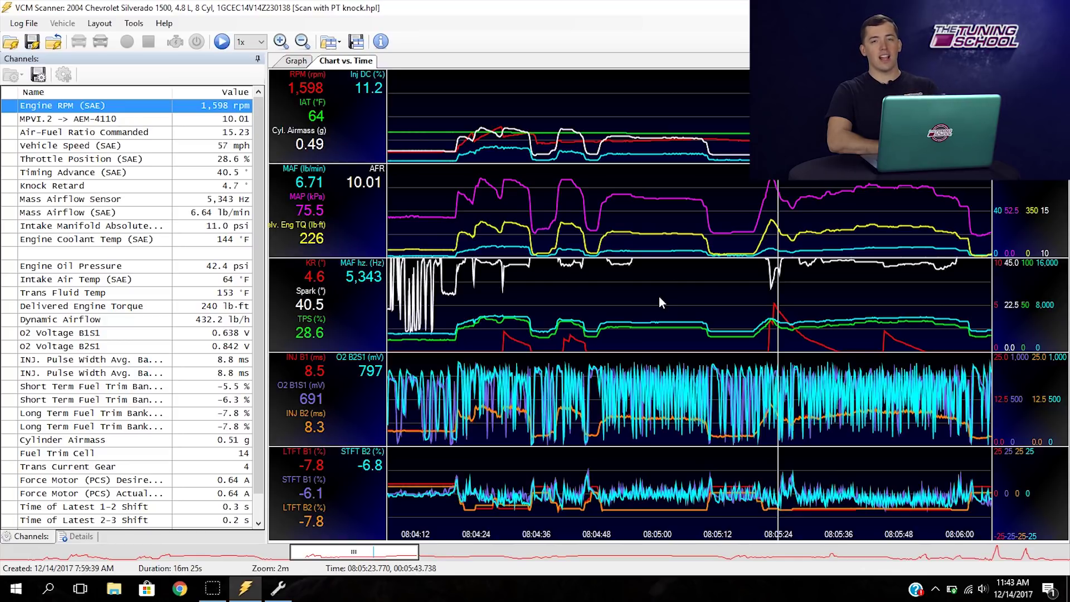
- From the Spark Advance histogram's Graph Layout settings, add a 'New Table' entry to the layout
{"action": "left_click", "coordinate": [291, 61]}
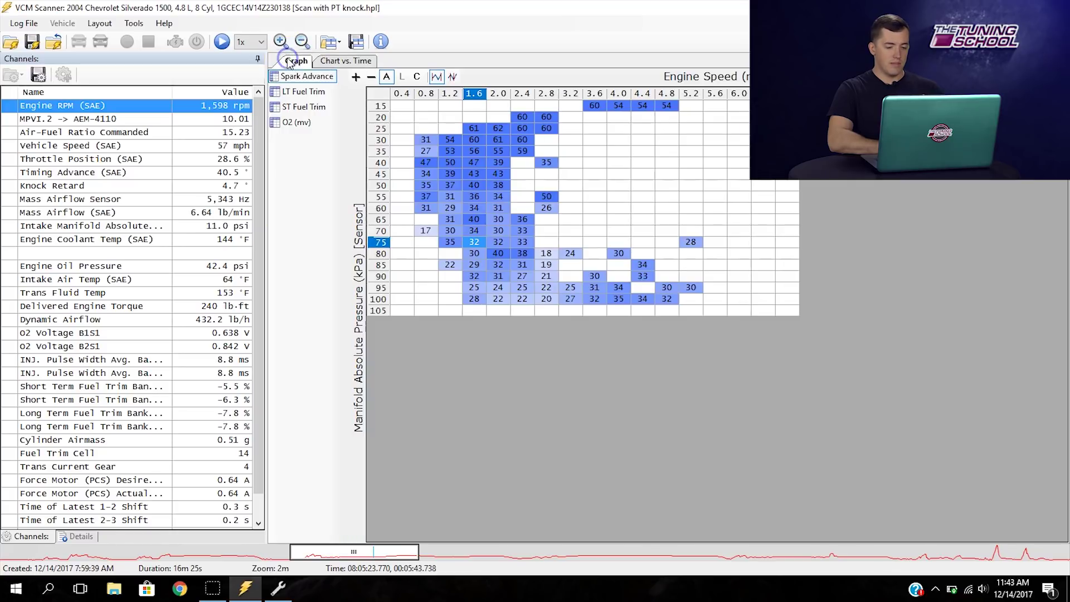
{"action": "right_click", "coordinate": [331, 133]}
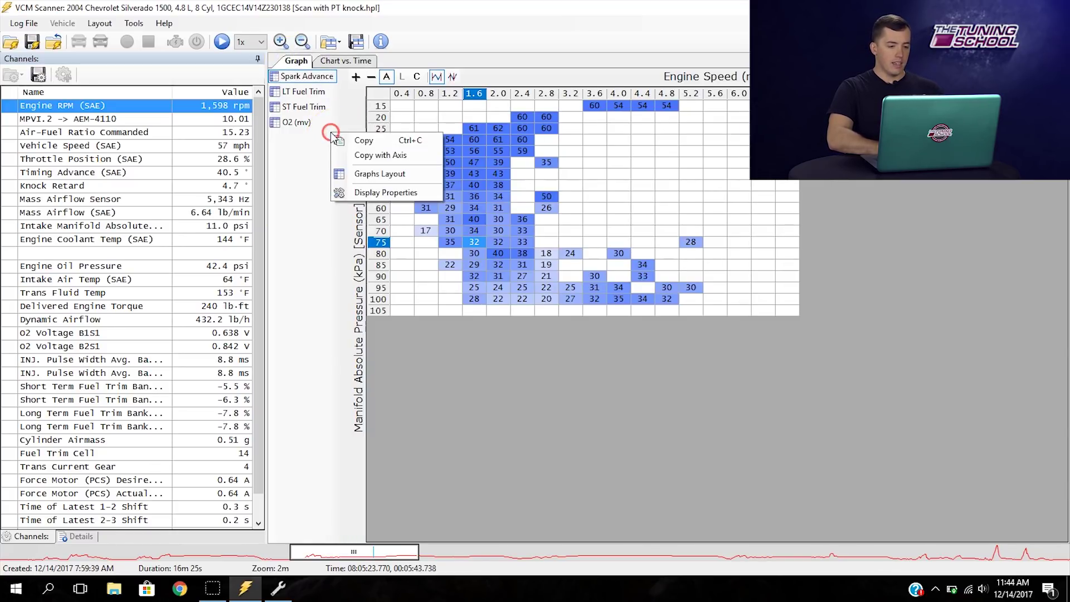
{"action": "left_click", "coordinate": [357, 179]}
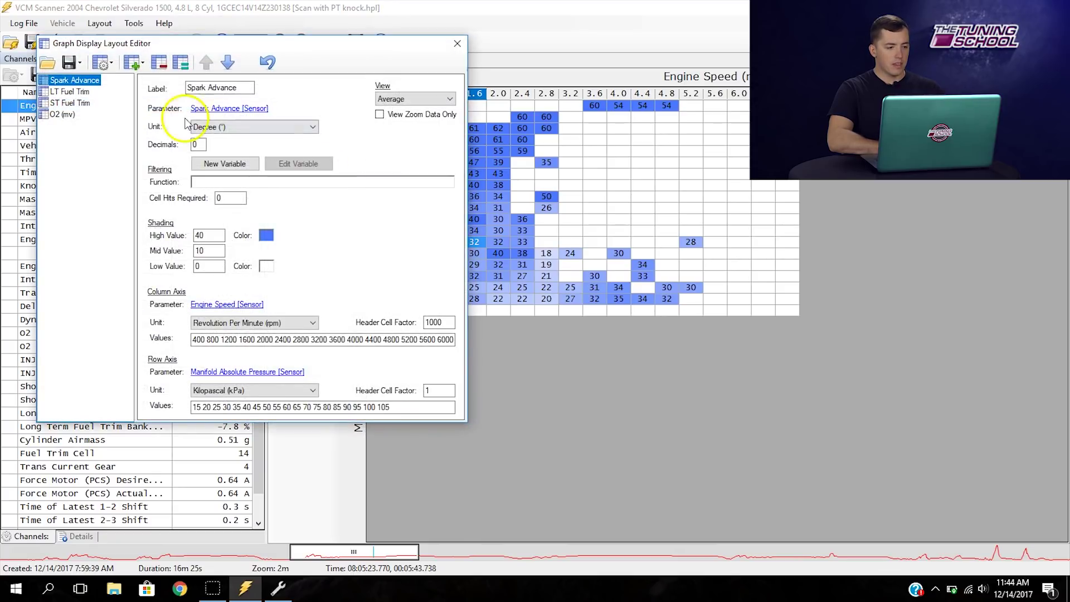
{"action": "left_click", "coordinate": [134, 67]}
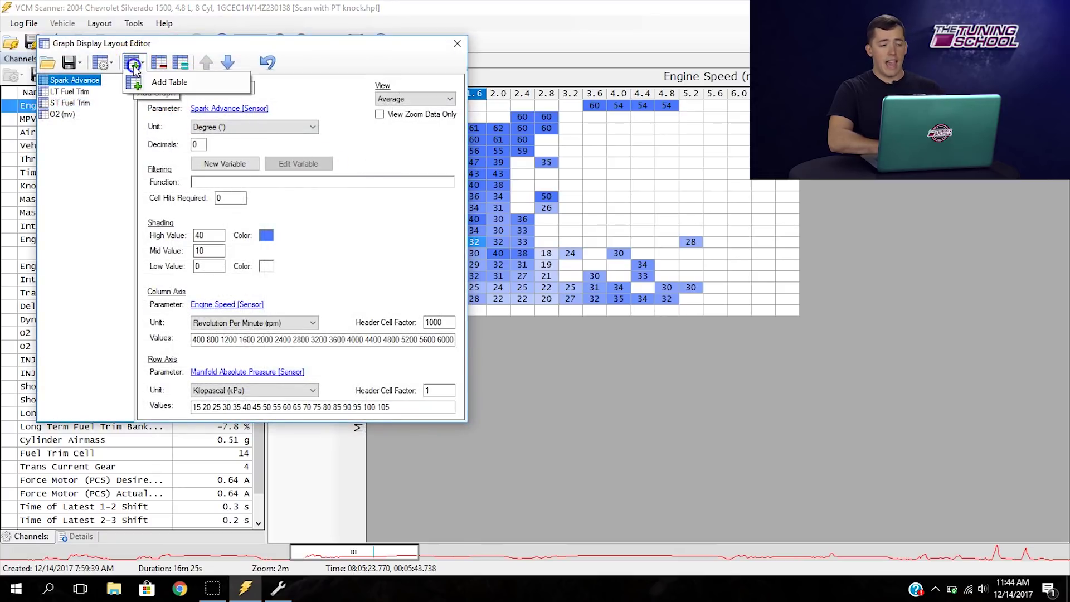
{"action": "left_click", "coordinate": [140, 85]}
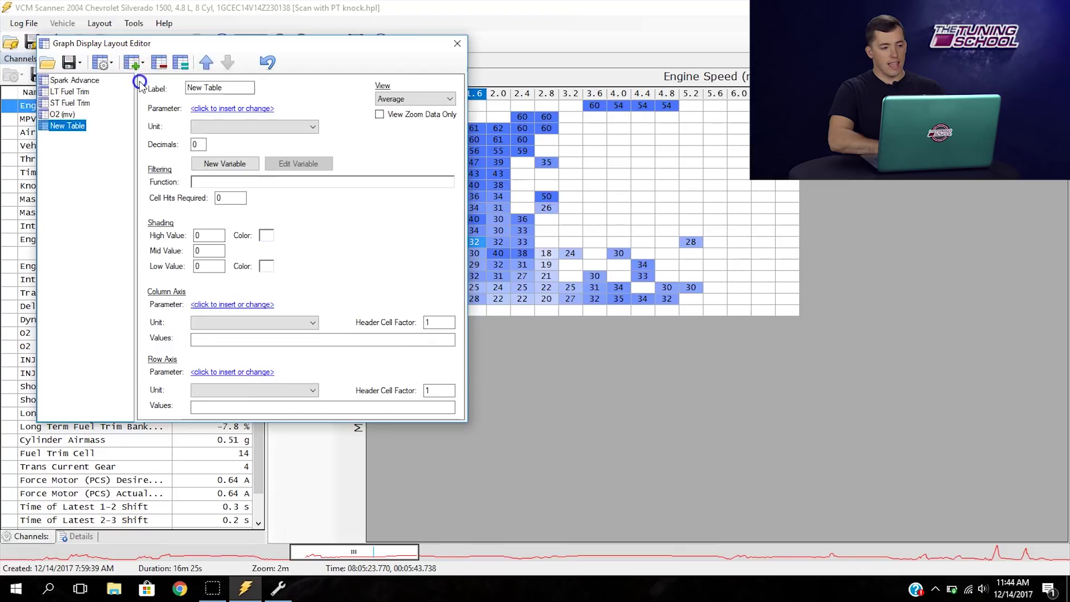
- Set the new table's parameter to the channel-backed Spark Retard sensor in degrees, with 1 decimal
{"action": "left_click", "coordinate": [206, 113]}
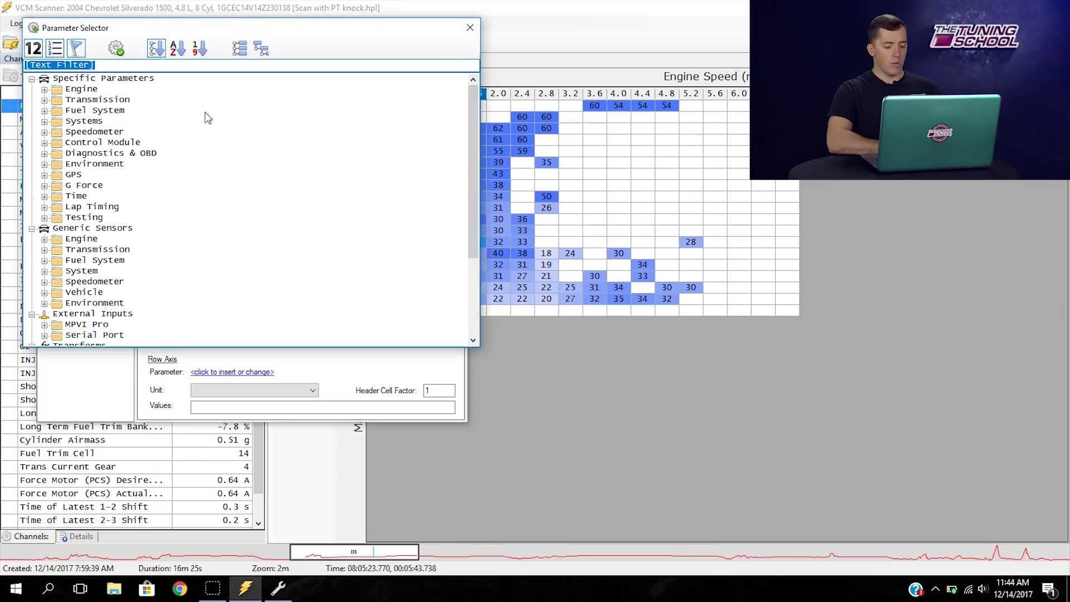
{"action": "type", "text": "knock"}
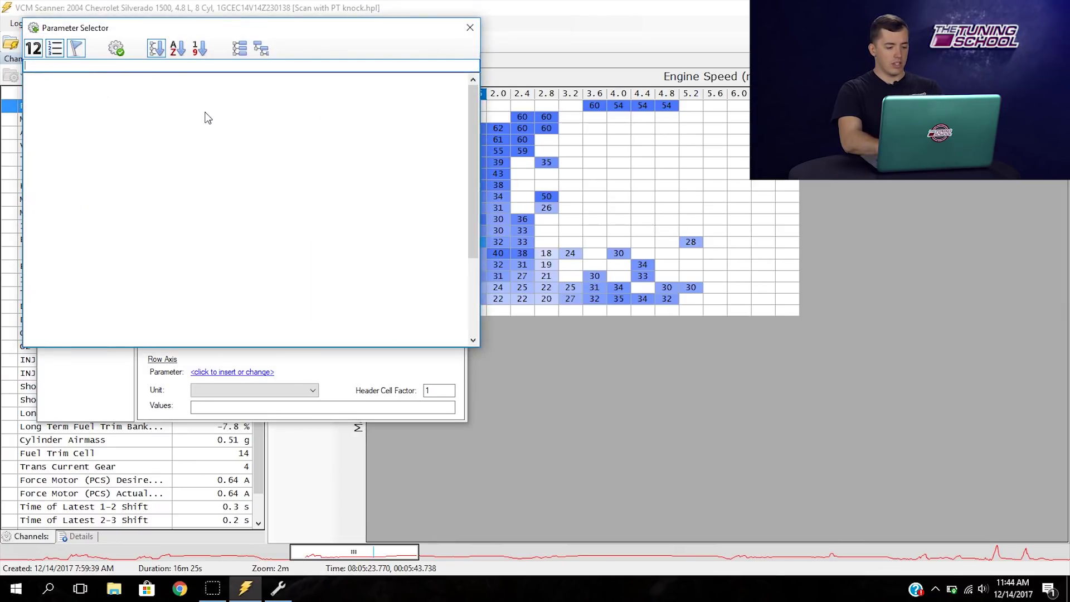
{"action": "type", "text": "spark"}
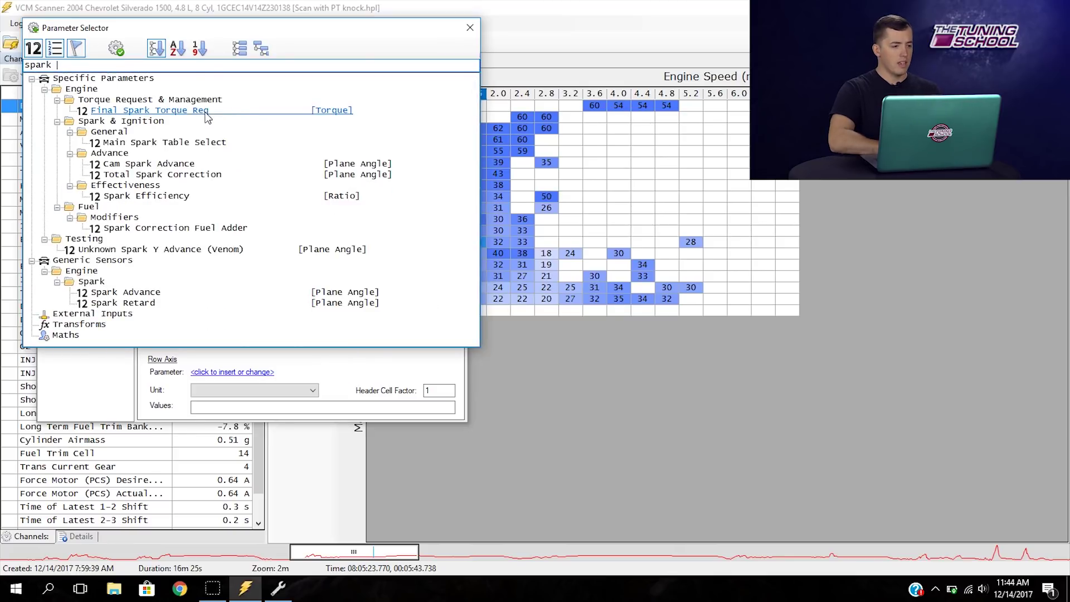
{"action": "left_click", "coordinate": [120, 63]}
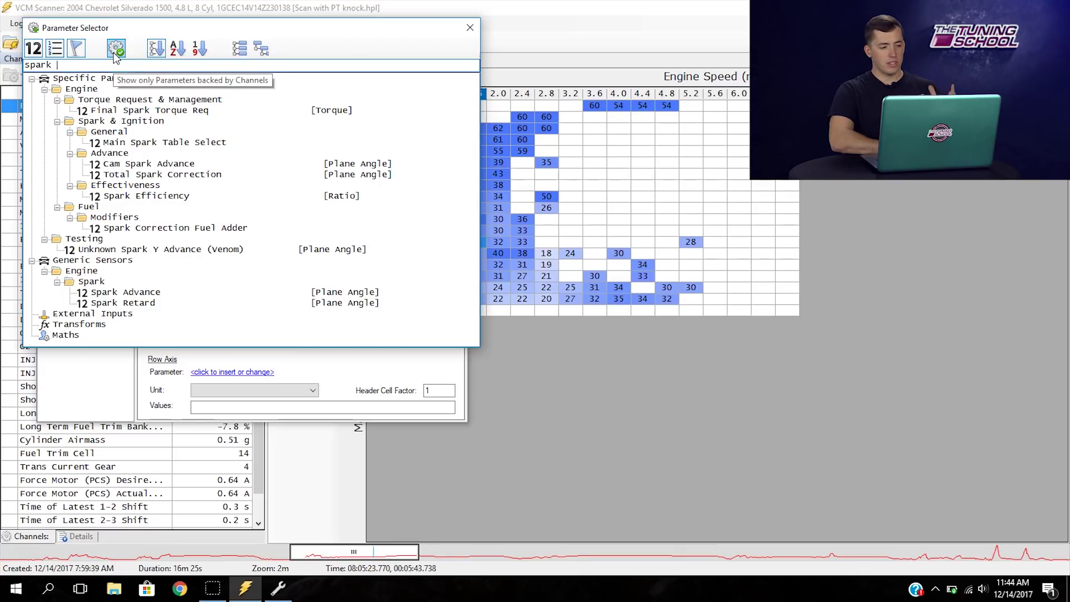
{"action": "left_click", "coordinate": [116, 49]}
{"action": "left_click", "coordinate": [127, 111]}
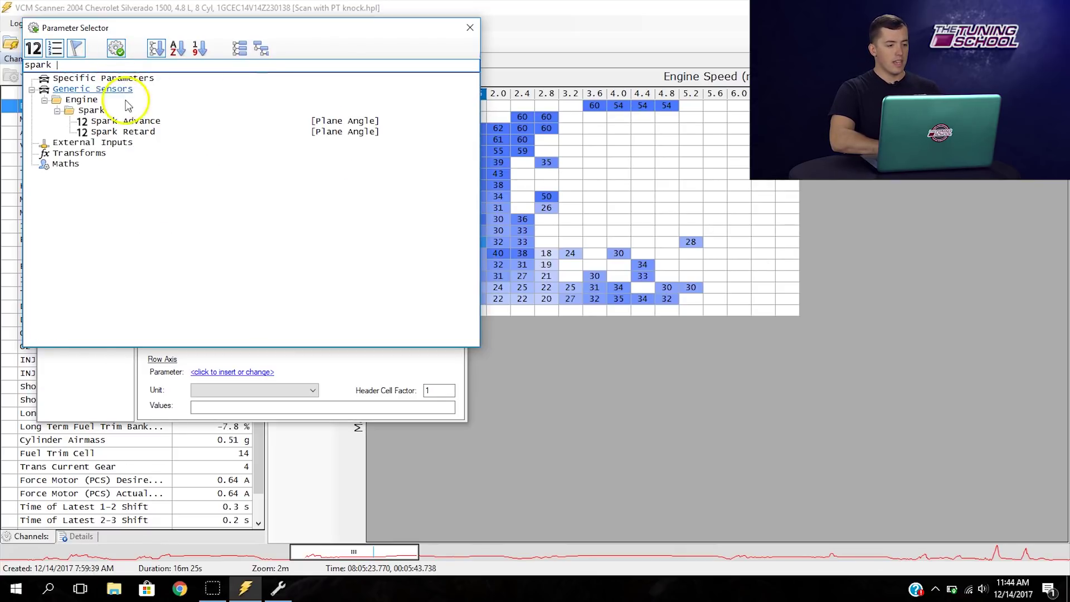
{"action": "left_click", "coordinate": [129, 132]}
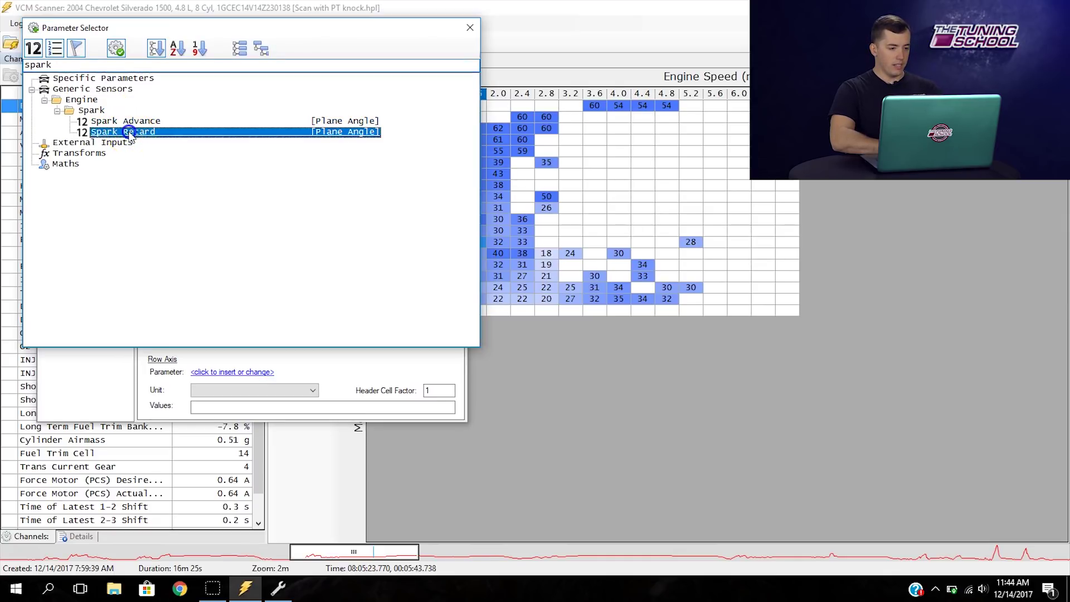
{"action": "double_click", "coordinate": [130, 132]}
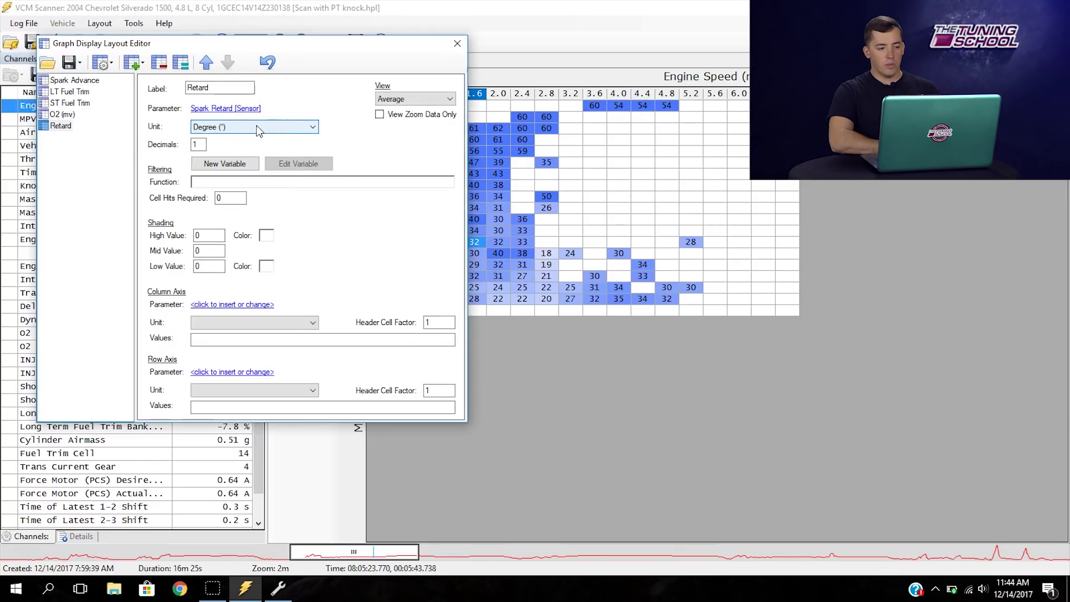
{"action": "left_click", "coordinate": [204, 145]}
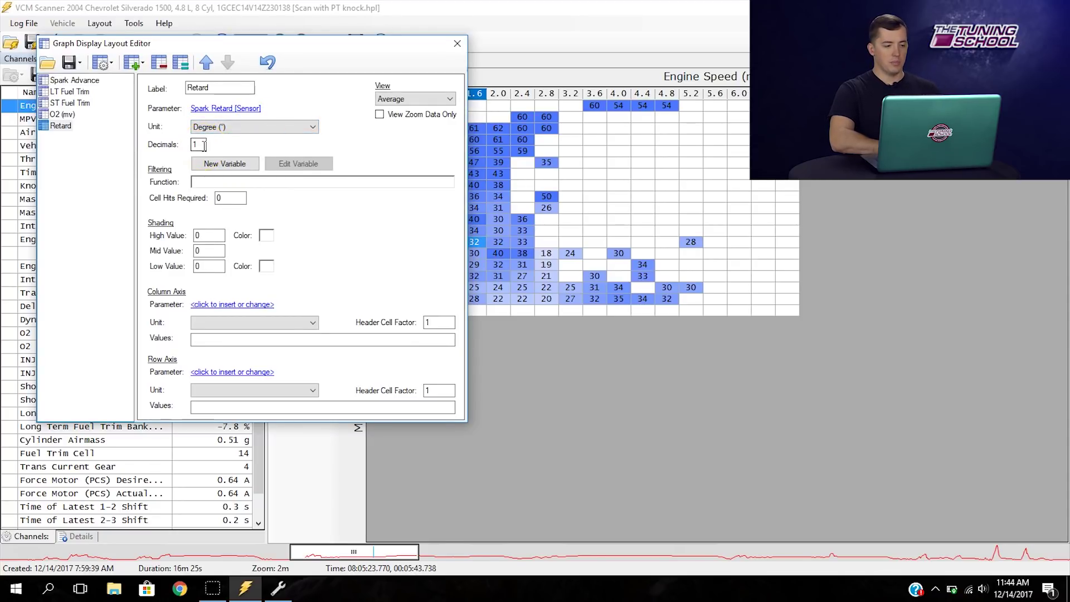
{"action": "left_click", "coordinate": [221, 207]}
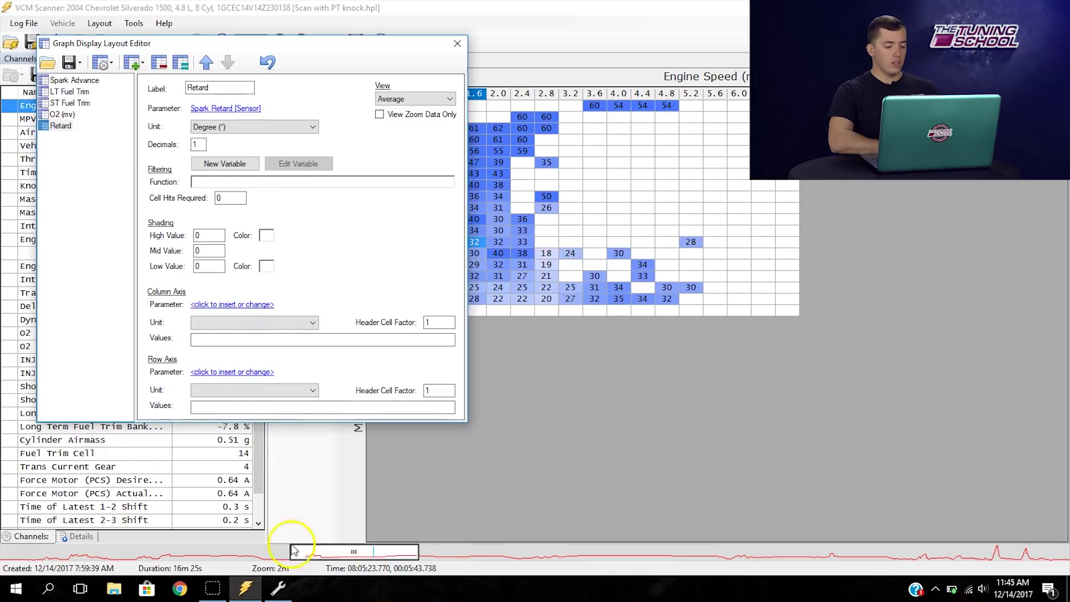
- In VCM Editor, open the High Octane Main Spark table and copy its engine speed column labels
{"action": "left_click", "coordinate": [278, 587]}
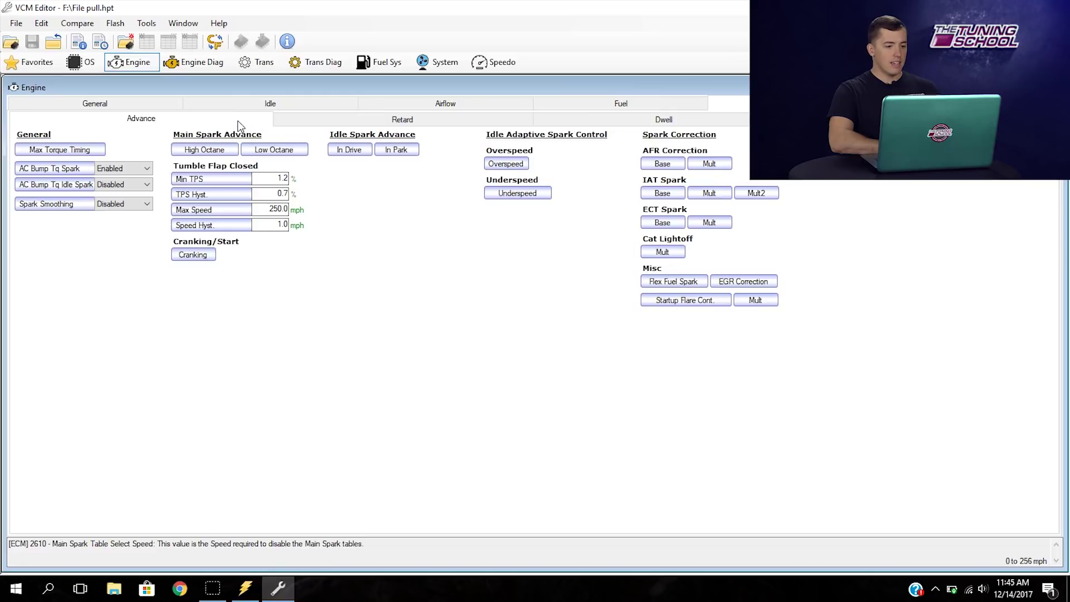
{"action": "left_click", "coordinate": [219, 152]}
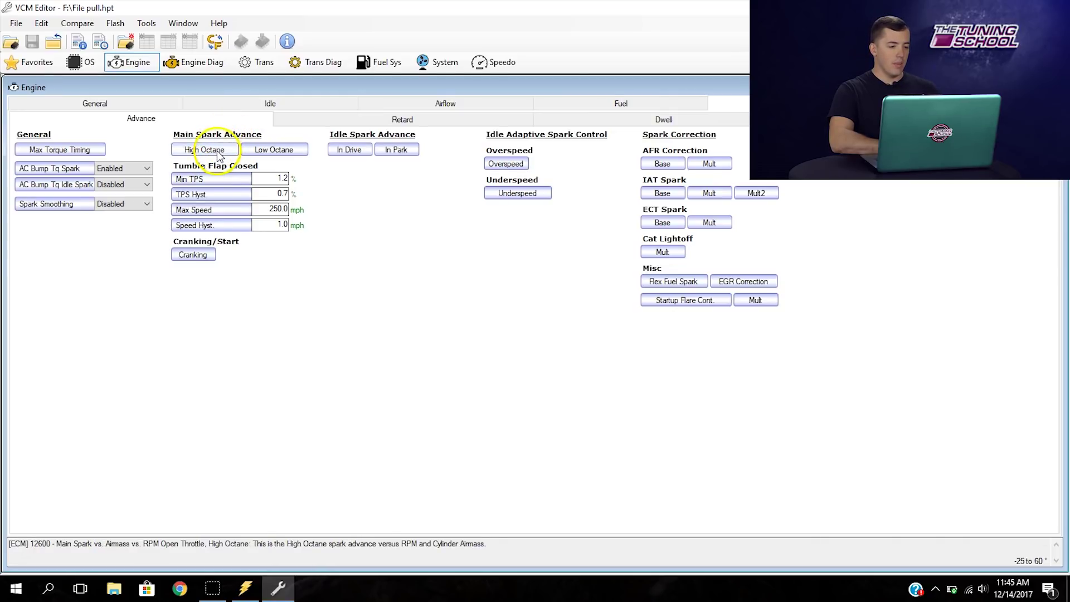
{"action": "left_click", "coordinate": [219, 152]}
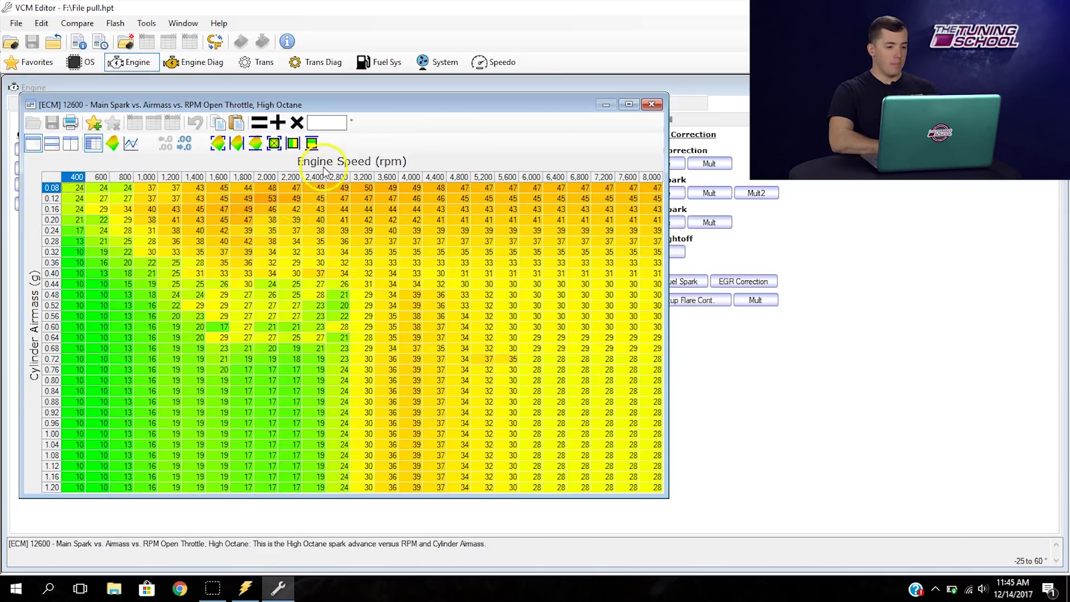
{"action": "left_click", "coordinate": [88, 273]}
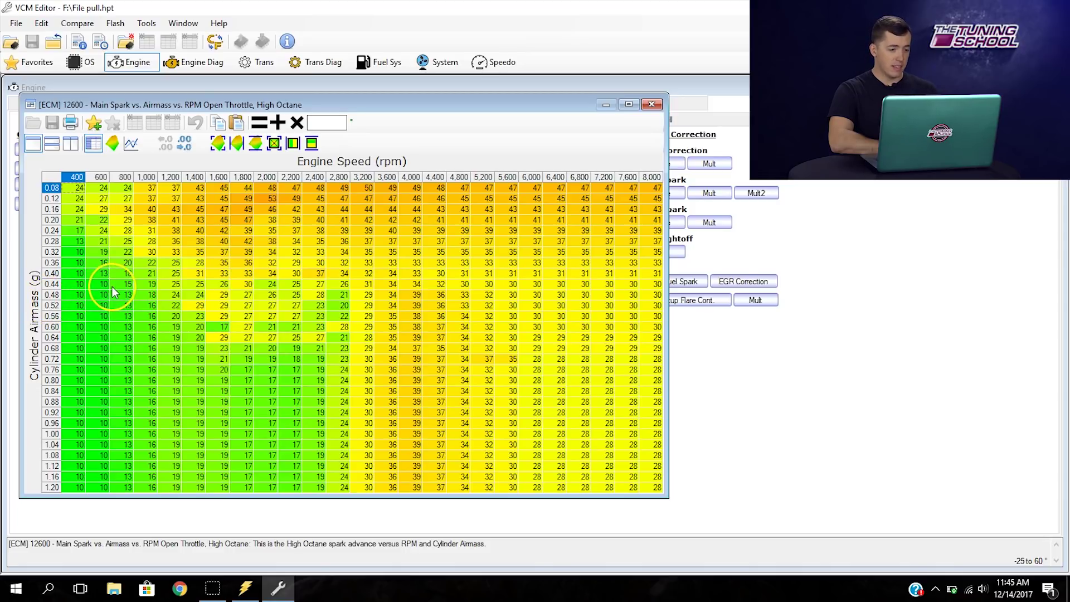
{"action": "right_click", "coordinate": [210, 205]}
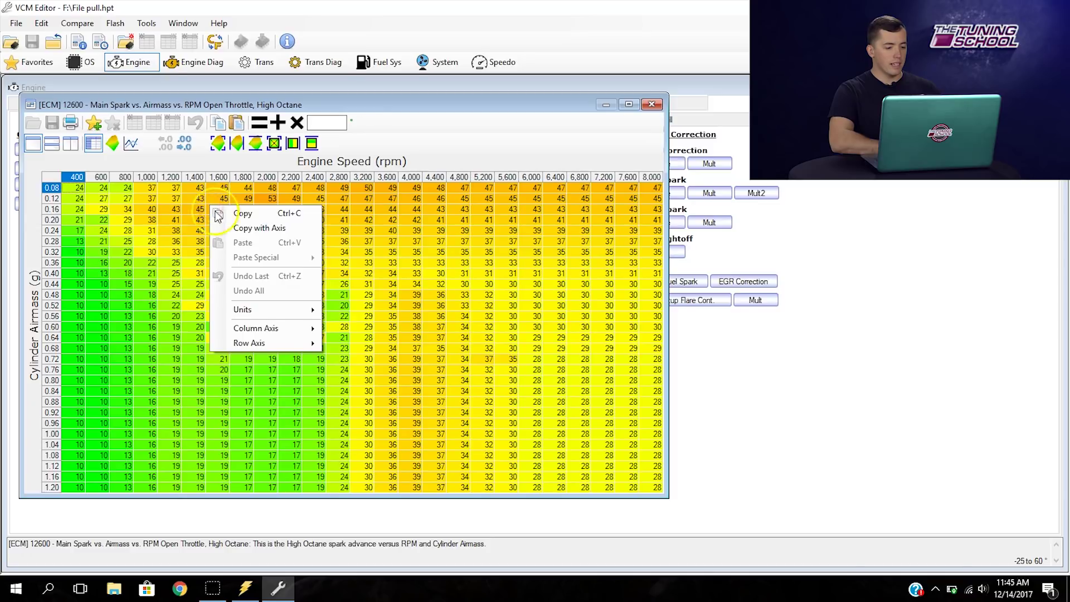
{"action": "mouse_move", "coordinate": [259, 331]}
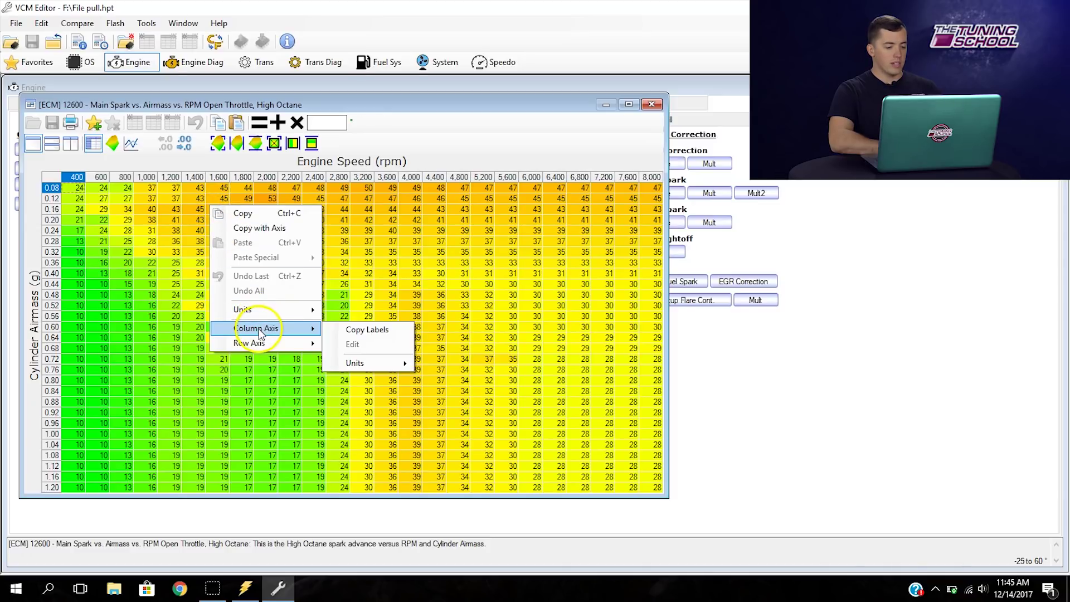
{"action": "left_click", "coordinate": [344, 334]}
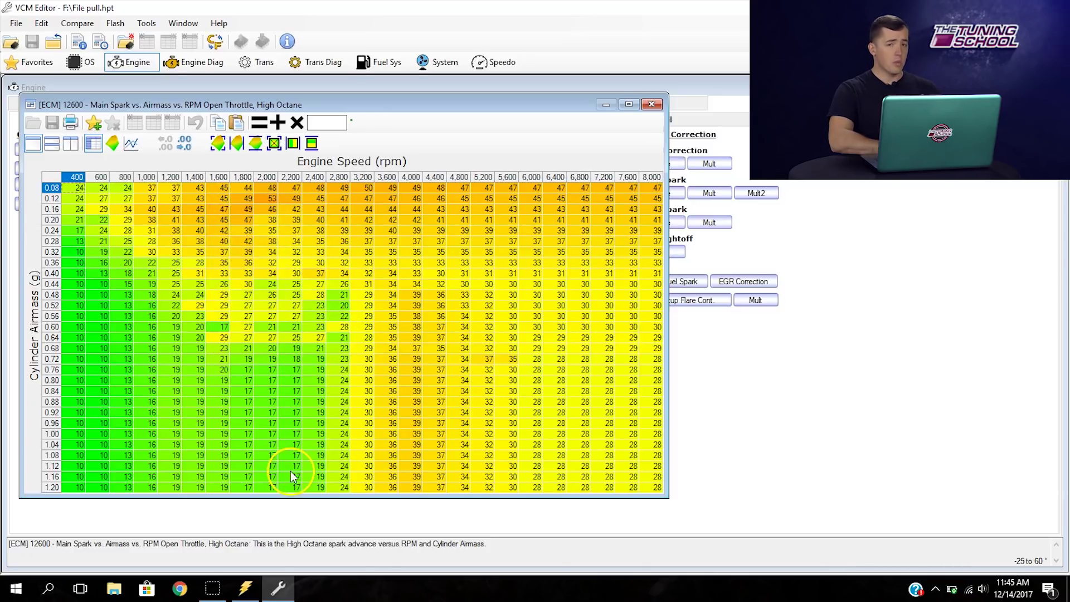
- Set the Retard table's column axis parameter to Engine RPM (SAE), keeping that specific parameter
{"action": "left_click", "coordinate": [255, 595]}
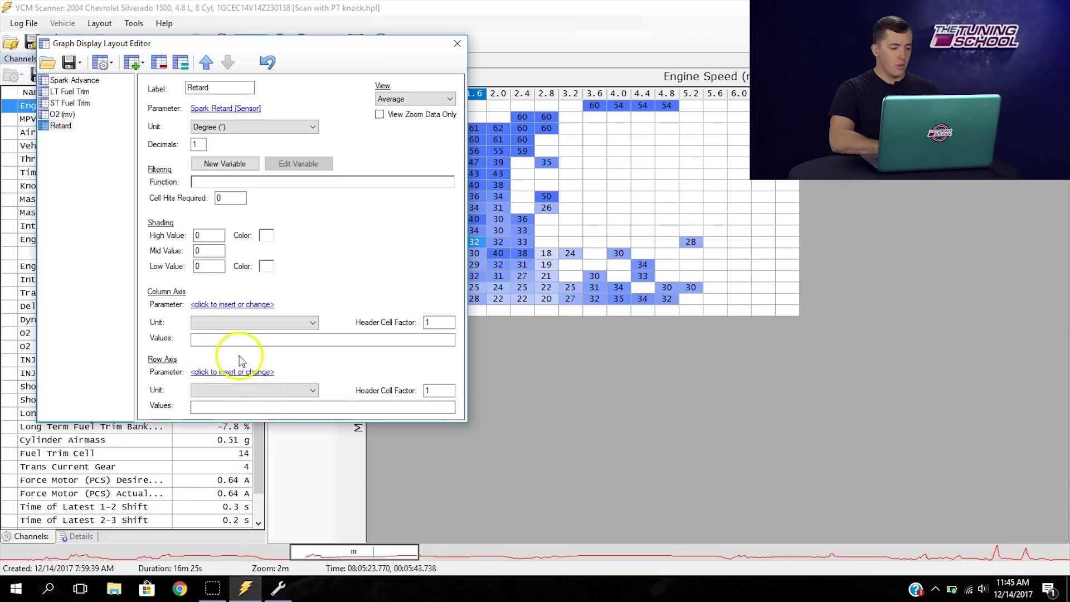
{"action": "left_click", "coordinate": [228, 304]}
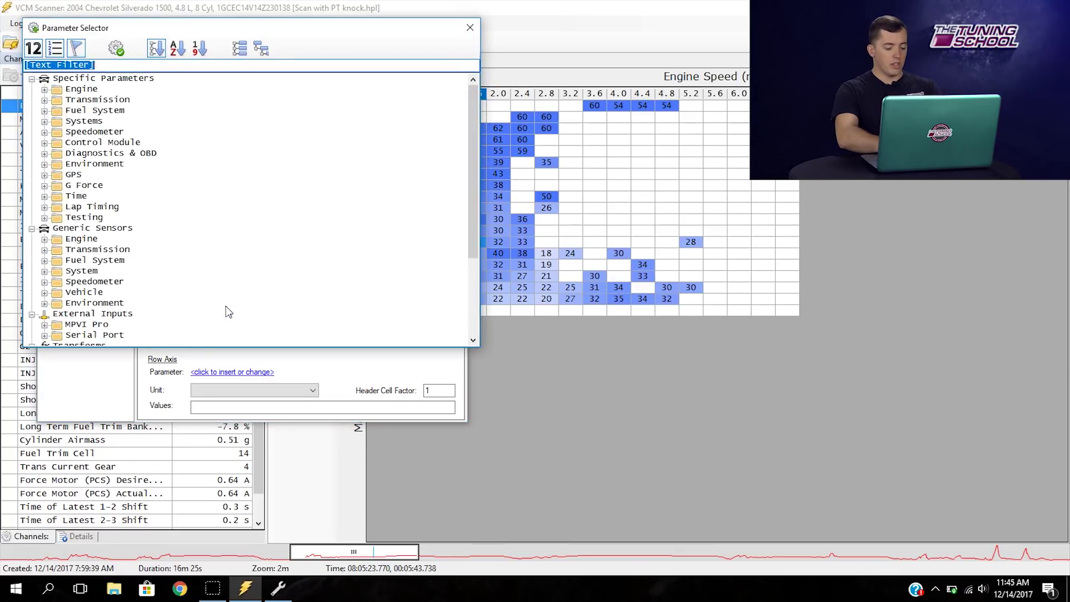
{"action": "type", "text": "rp,m"}
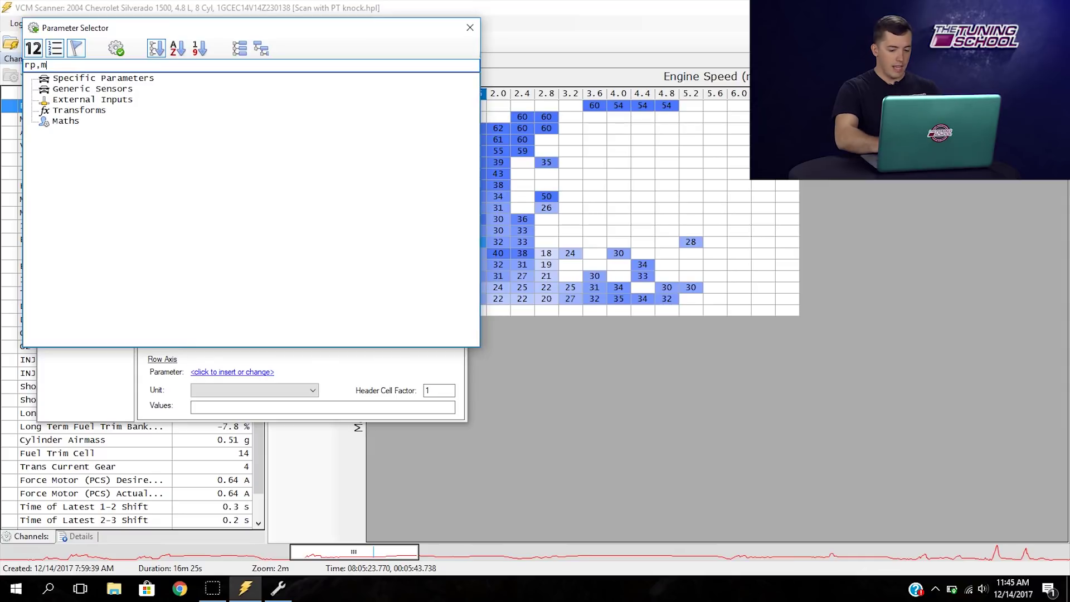
{"action": "key", "text": "BackSpace"}
{"action": "type", "text": "m"}
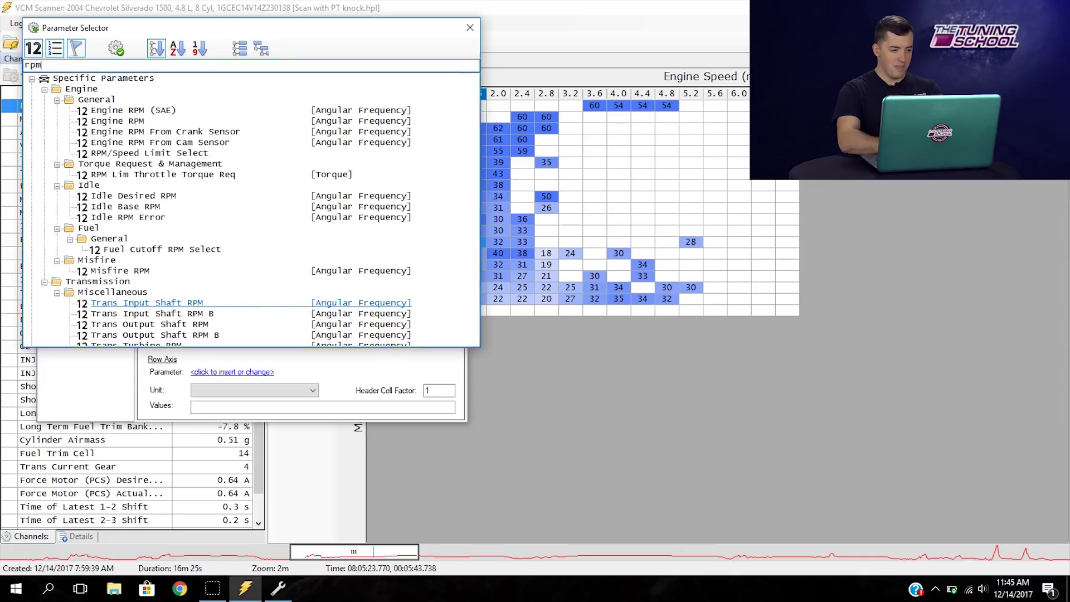
{"action": "left_click", "coordinate": [110, 48]}
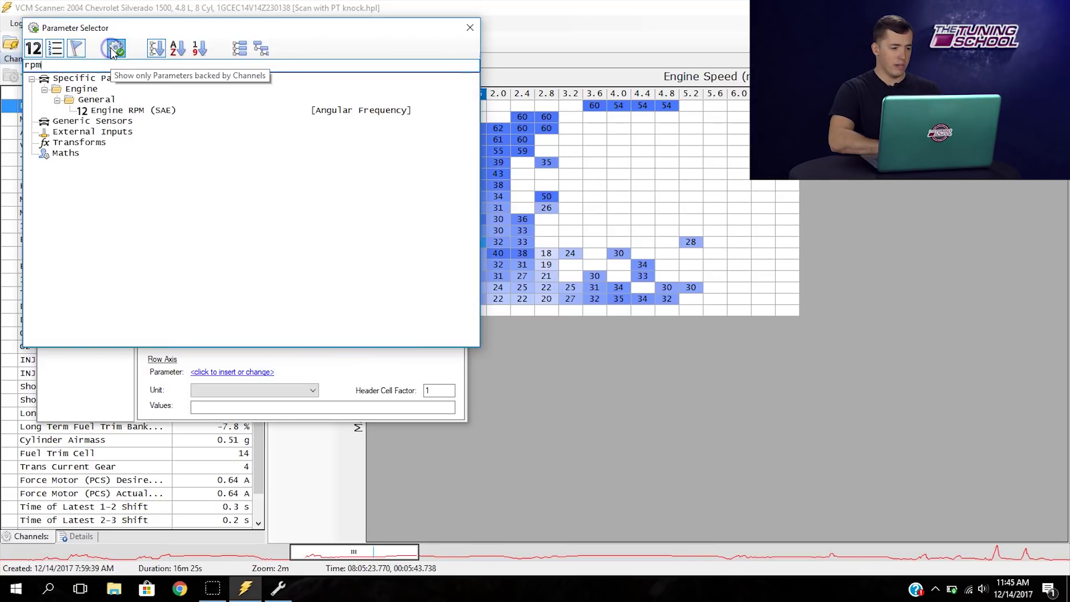
{"action": "double_click", "coordinate": [105, 111]}
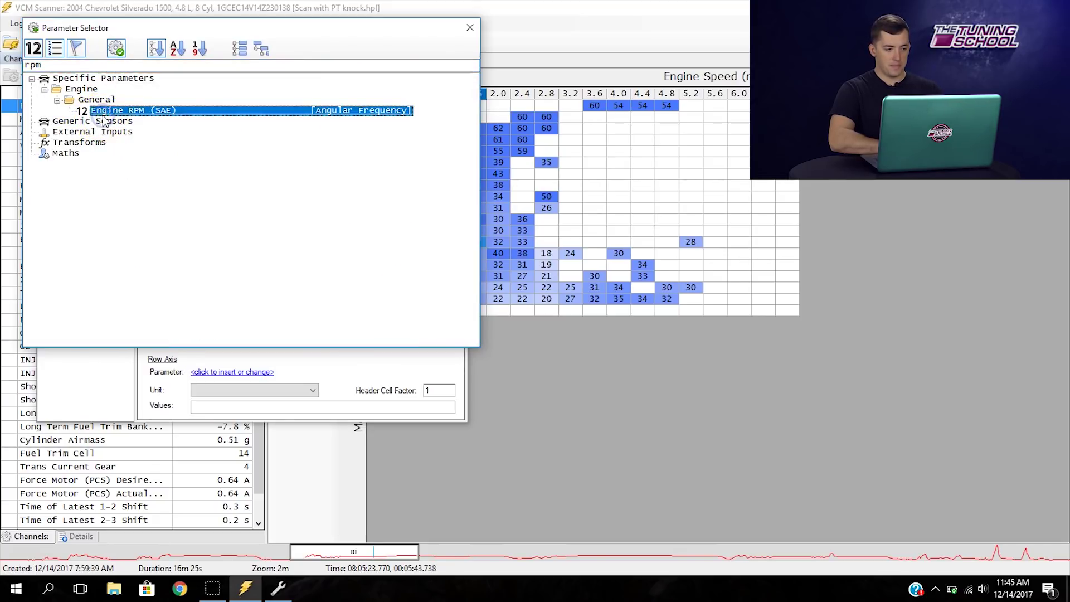
{"action": "left_click", "coordinate": [282, 320]}
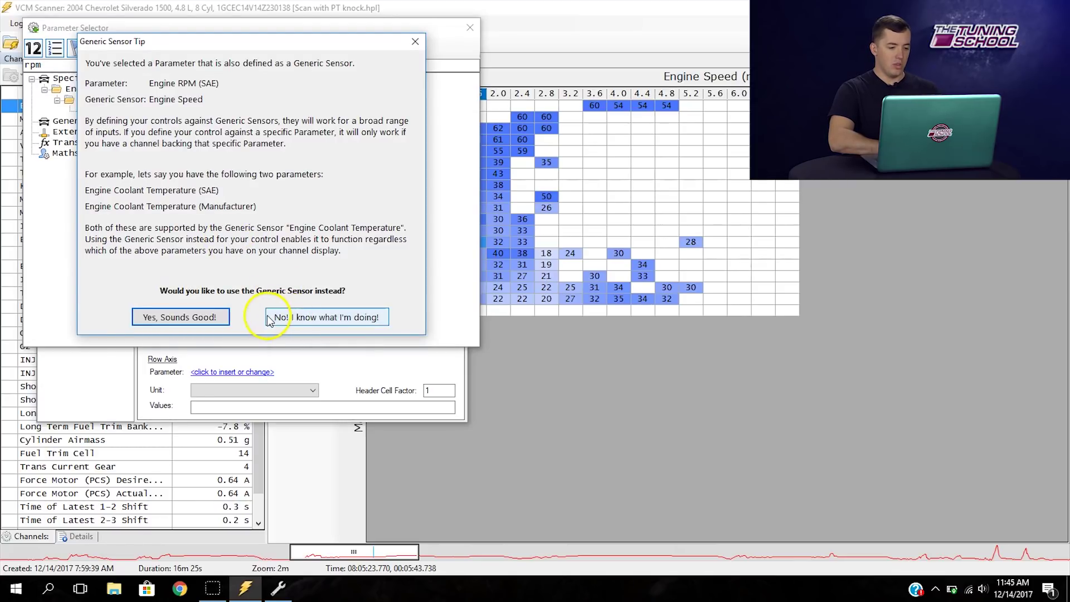
- Paste the copied RPM breakpoints, up to 8,000 rpm, into the column axis values
{"action": "left_click", "coordinate": [257, 342]}
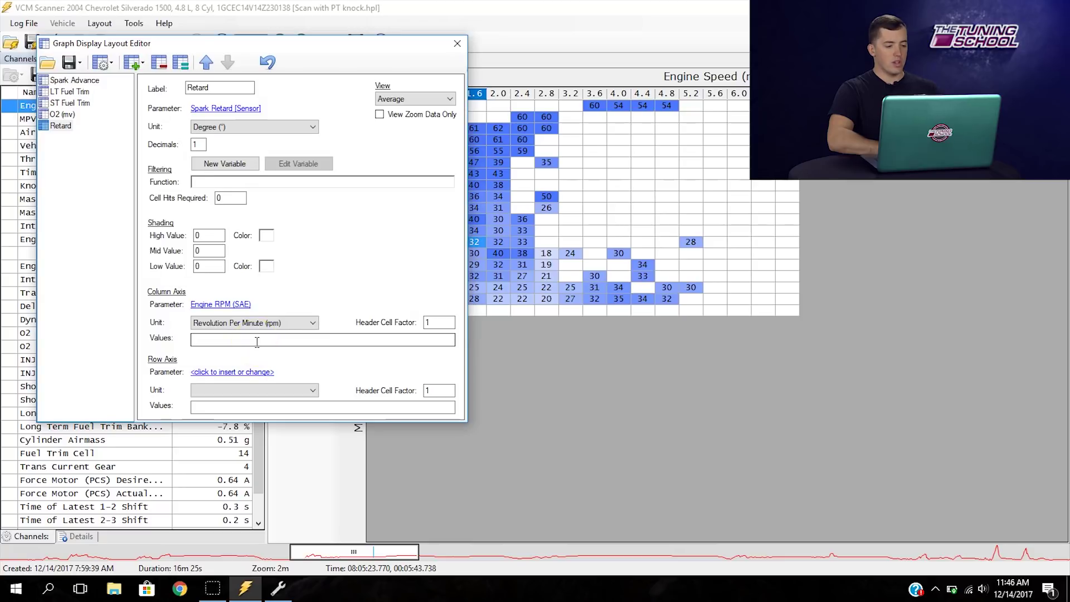
{"action": "right_click", "coordinate": [257, 342]}
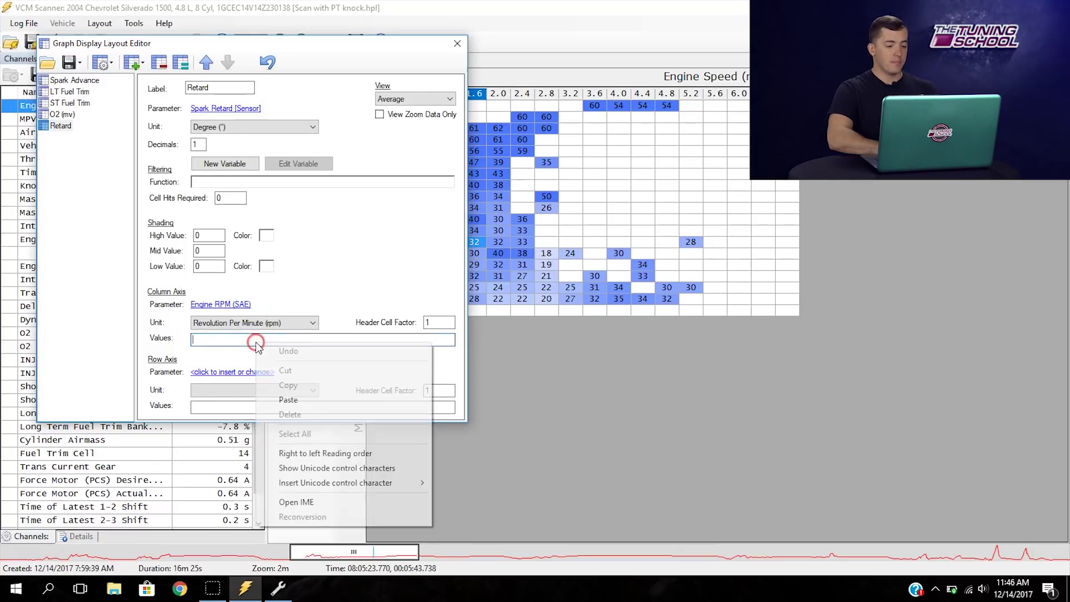
{"action": "left_click", "coordinate": [286, 401]}
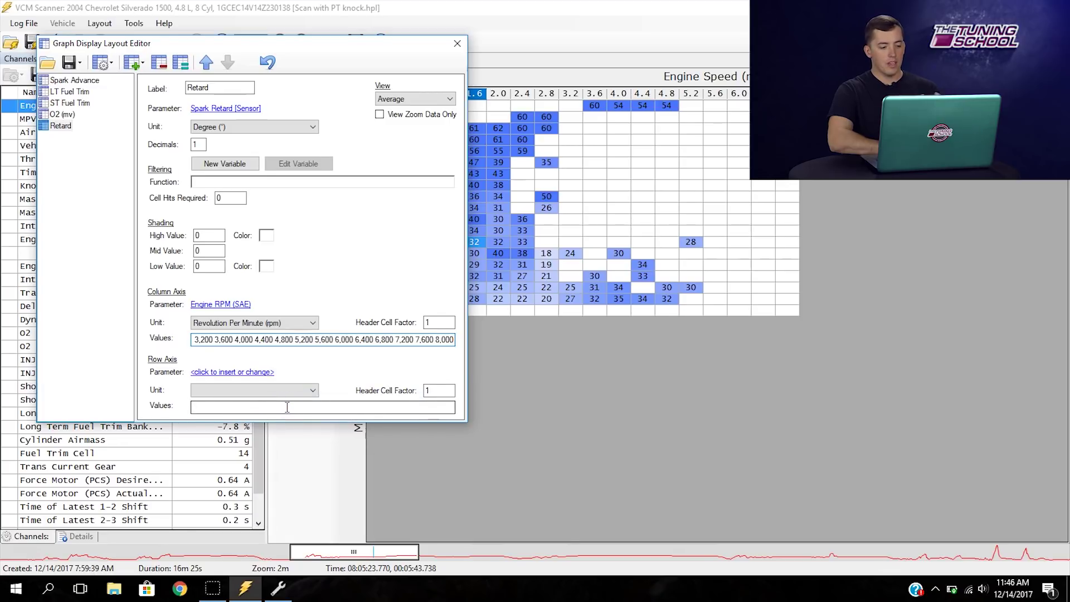
- Set the Retard table's row axis parameter to the Cylinder Airmass sensor in grams
{"action": "left_click", "coordinate": [255, 373]}
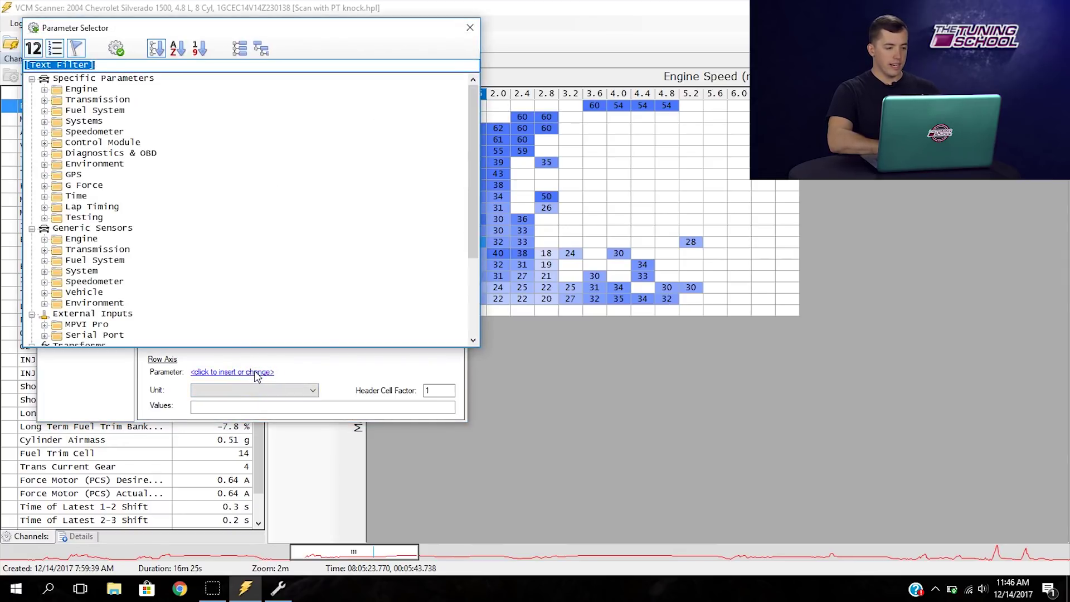
{"action": "type", "text": "cyl"}
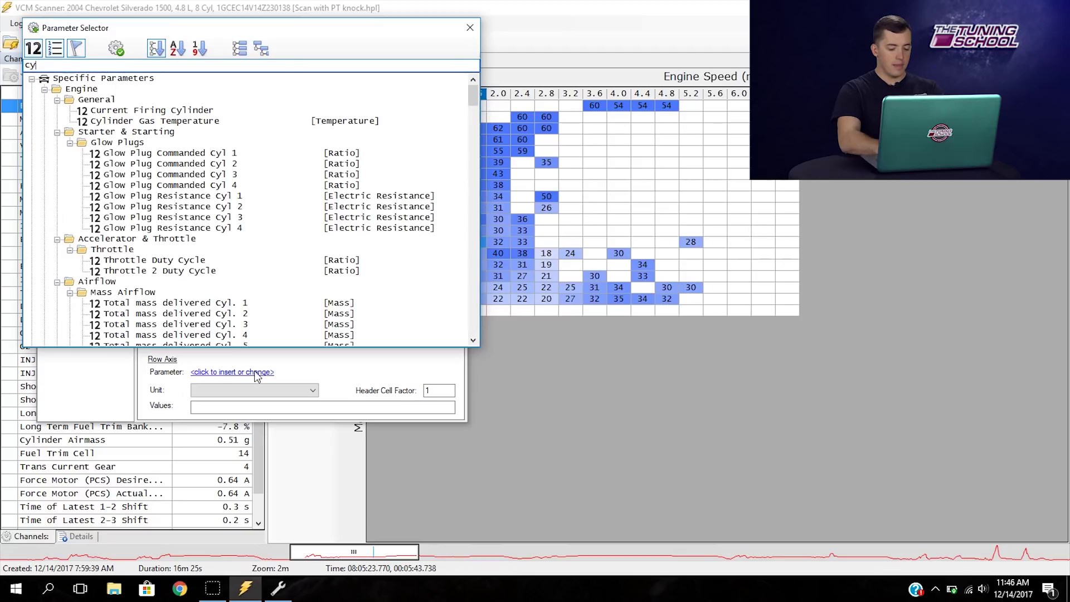
{"action": "type", "text": "i"}
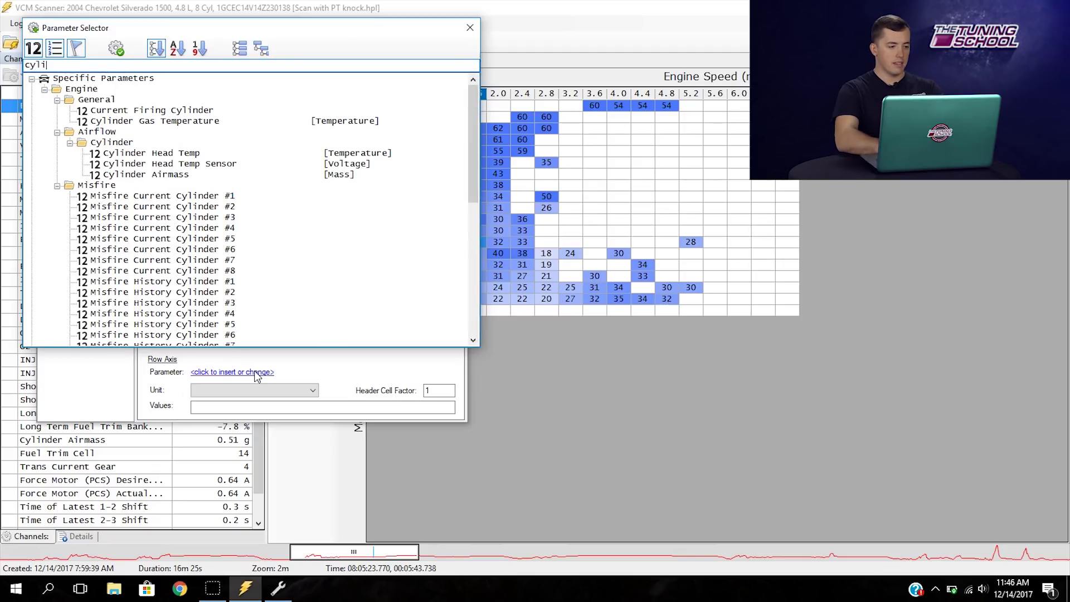
{"action": "left_click", "coordinate": [123, 51]}
{"action": "left_click", "coordinate": [140, 129]}
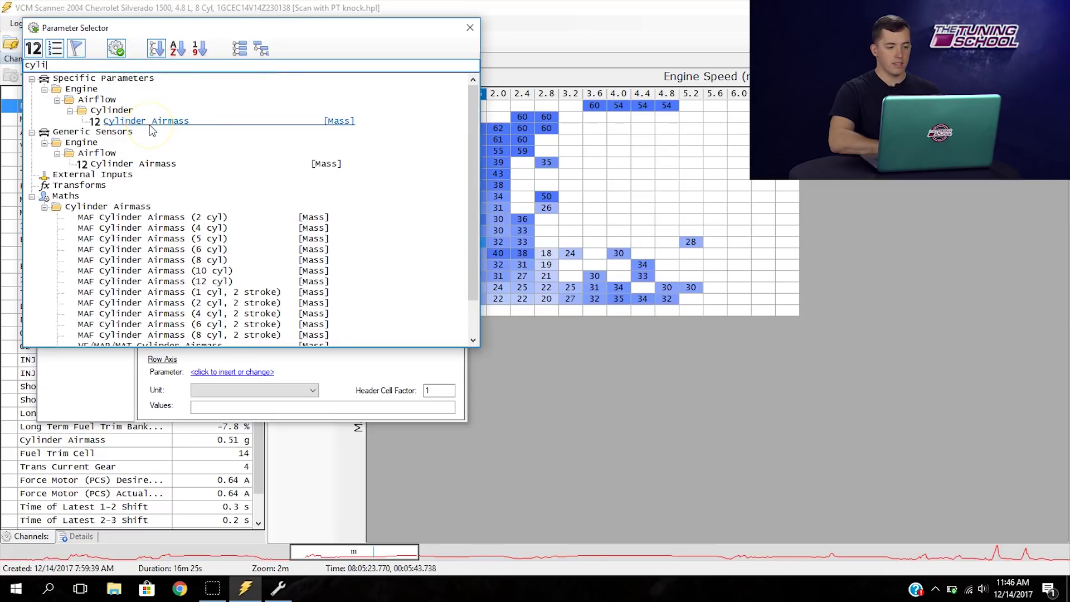
{"action": "double_click", "coordinate": [149, 166]}
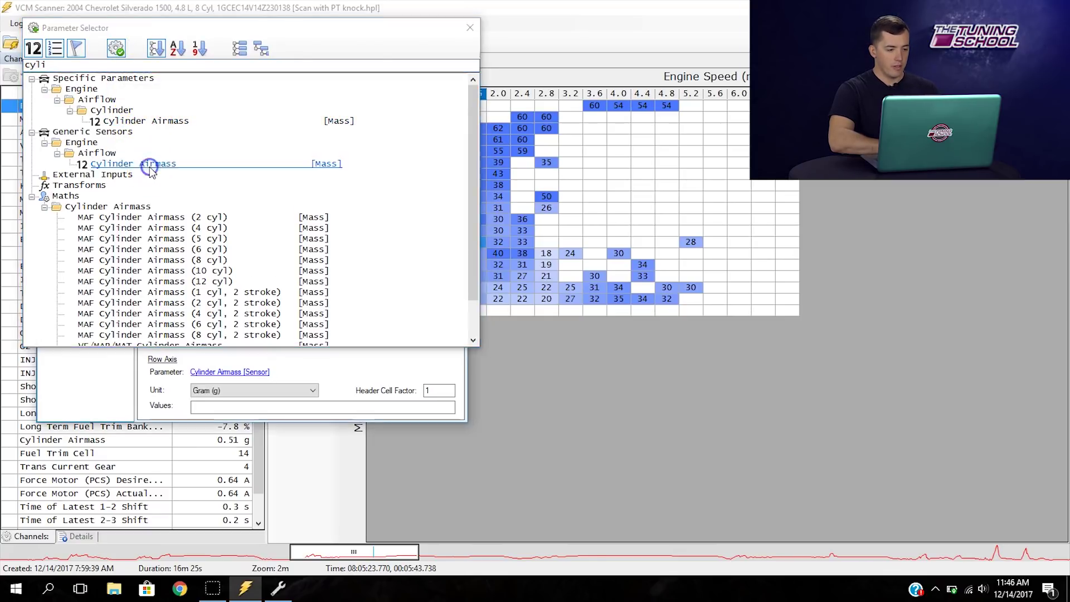
{"action": "left_click", "coordinate": [270, 571]}
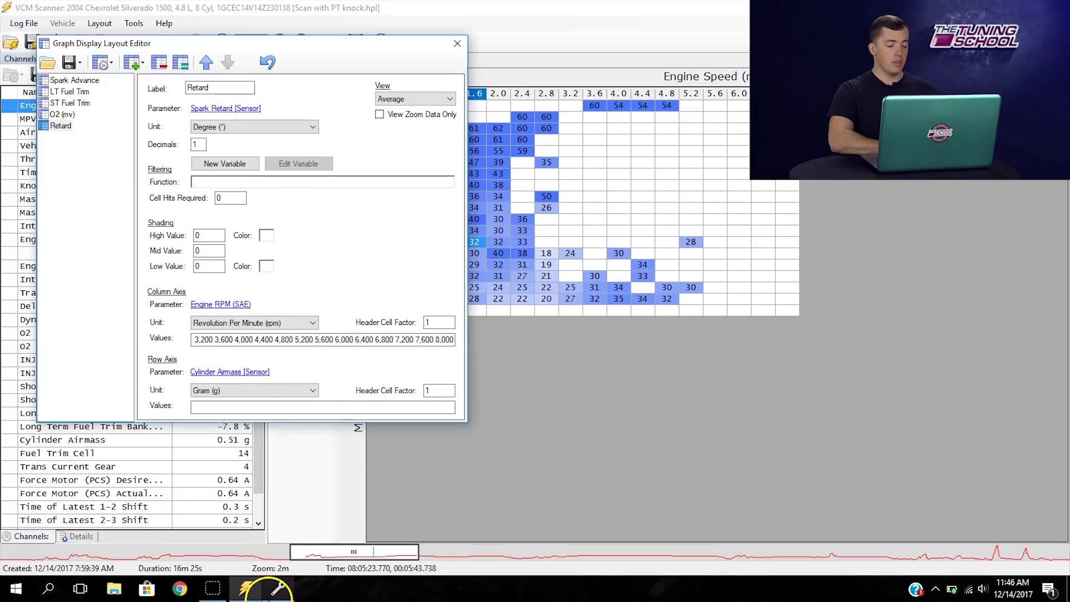
- Copy the airmass row axis labels from VCM Editor's High Octane Main Spark table
{"action": "left_click", "coordinate": [278, 588]}
{"action": "left_click", "coordinate": [228, 368]}
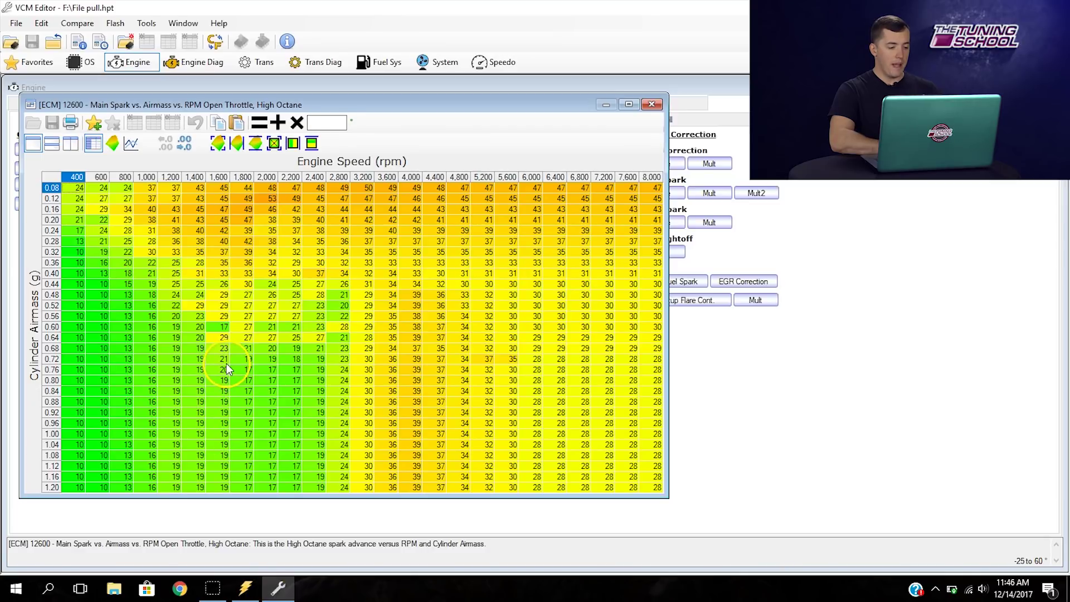
{"action": "right_click", "coordinate": [210, 336]}
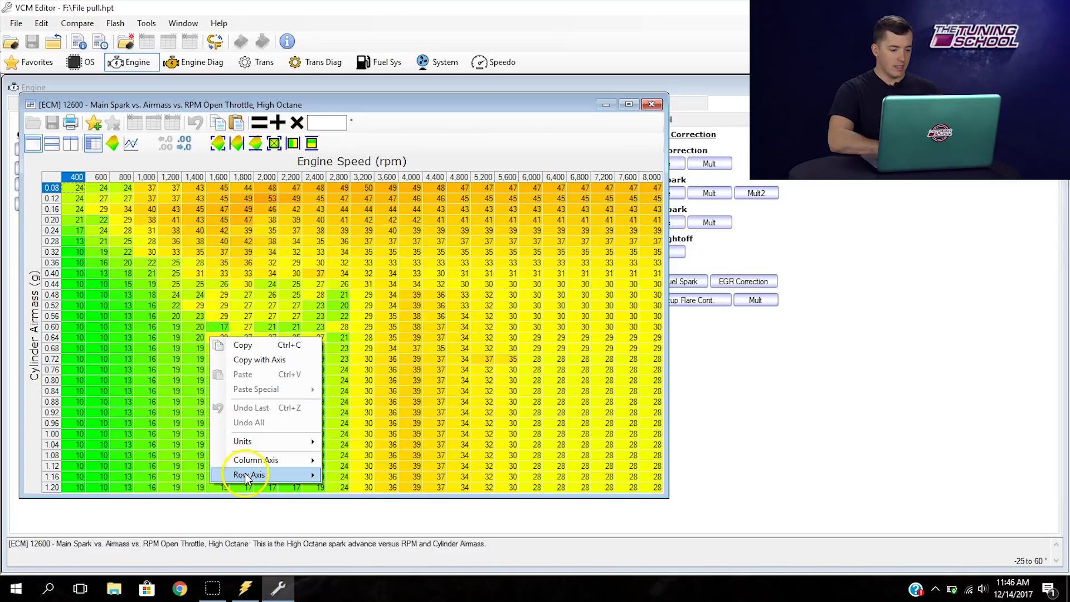
{"action": "mouse_move", "coordinate": [246, 473]}
{"action": "left_click", "coordinate": [341, 479]}
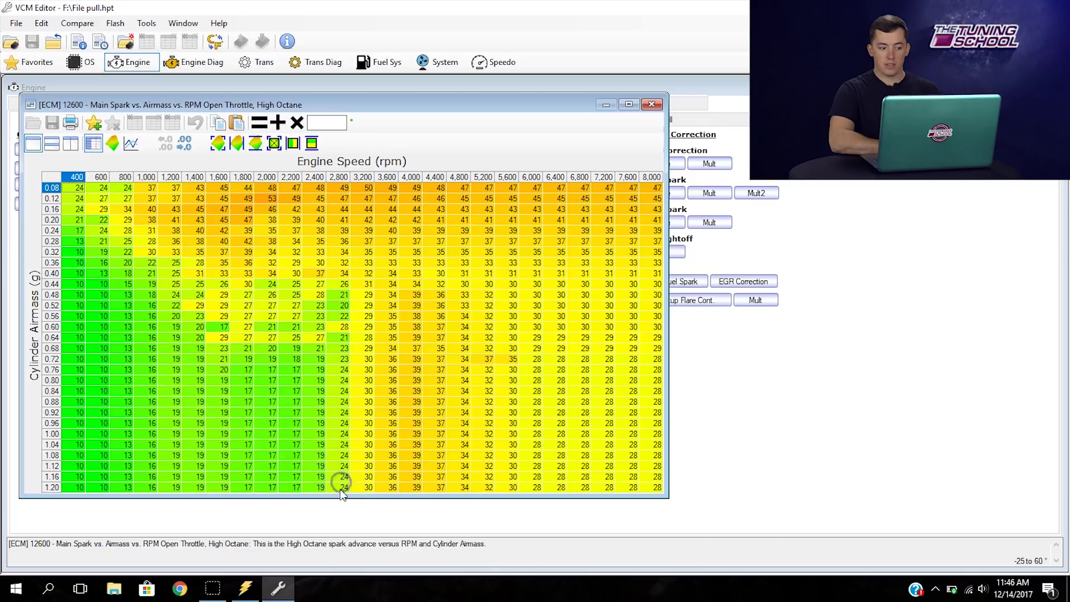
{"action": "left_click", "coordinate": [246, 588]}
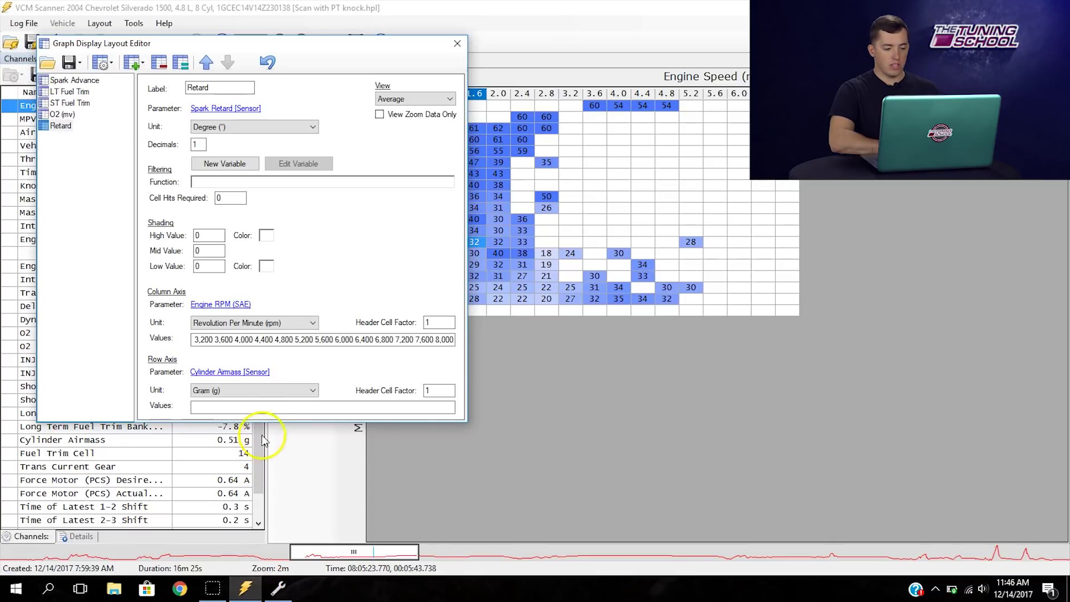
- Paste the airmass breakpoints up to 1.20 g into the row axis values and close the layout editor
{"action": "left_click", "coordinate": [268, 406]}
{"action": "right_click", "coordinate": [267, 404]}
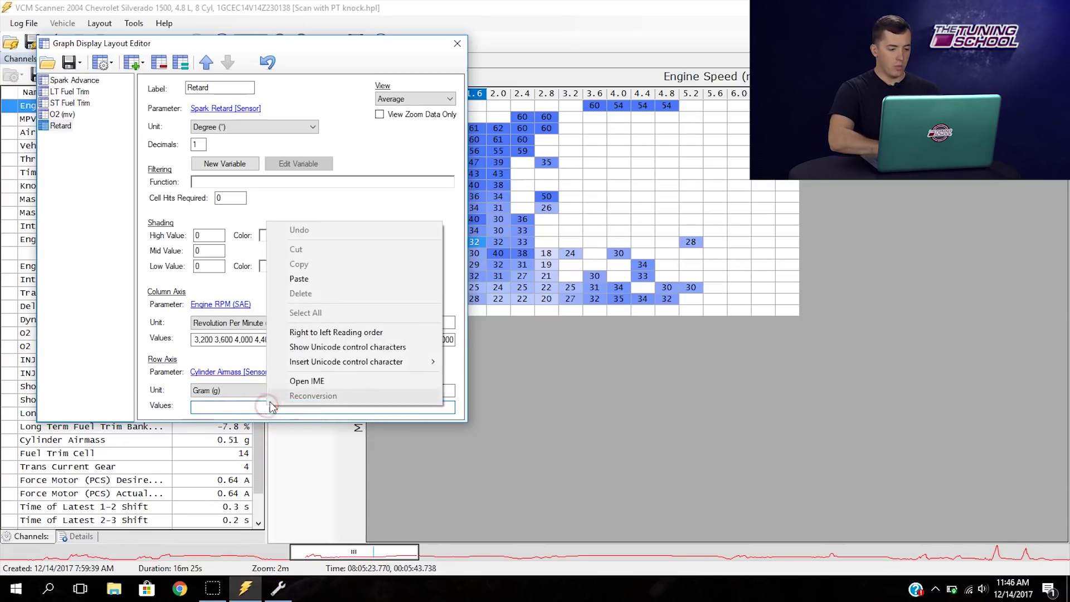
{"action": "left_click", "coordinate": [298, 278]}
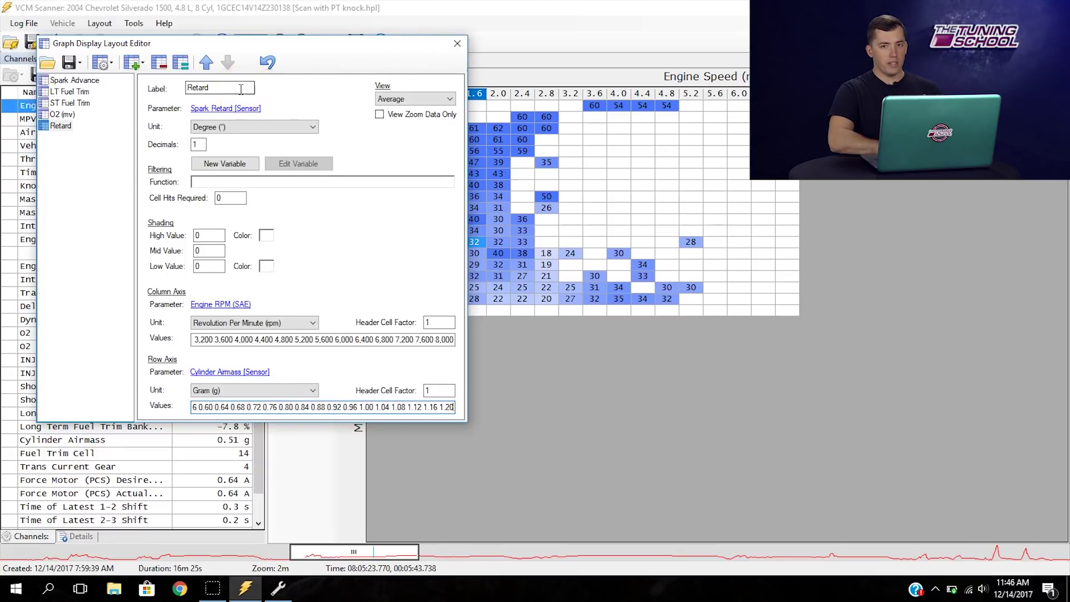
{"action": "left_click", "coordinate": [274, 86]}
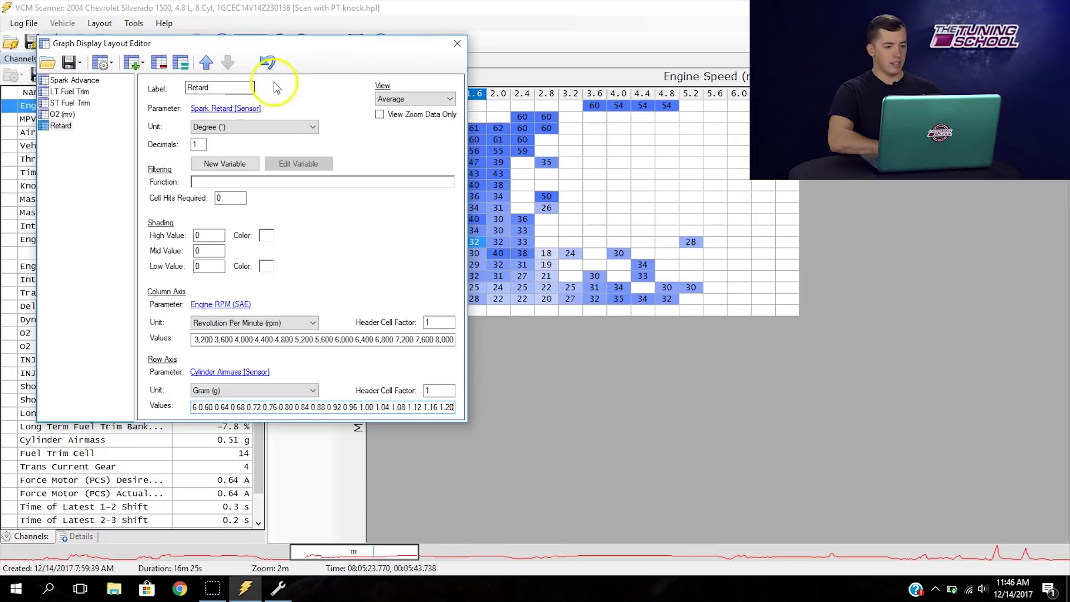
{"action": "left_click", "coordinate": [457, 44]}
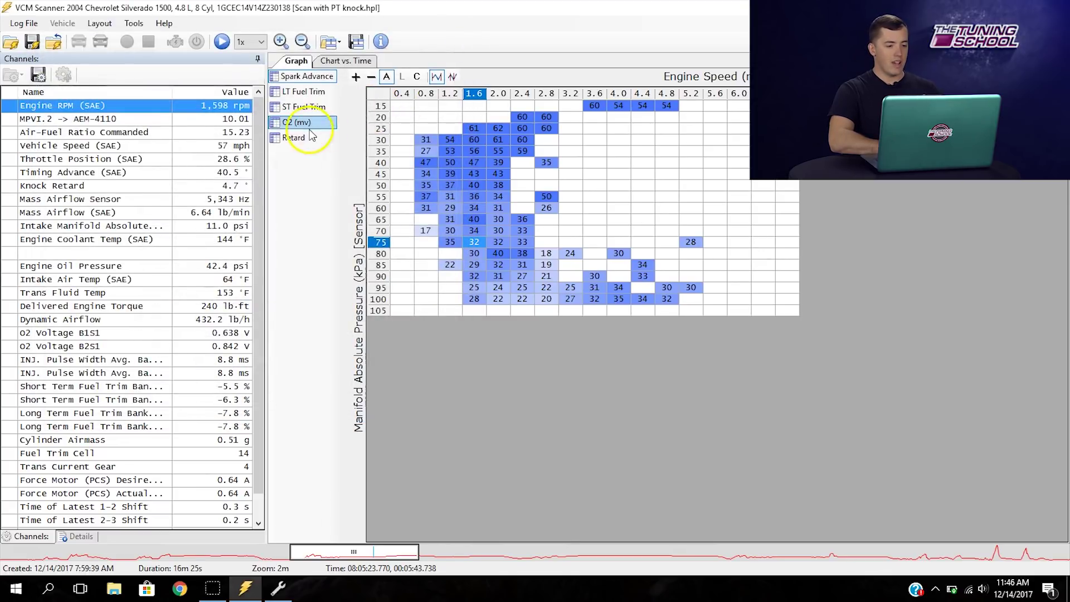
- Show the Retard histogram, which peaks at 2.2° around 0.64 g and 1600 rpm
{"action": "left_click", "coordinate": [301, 138]}
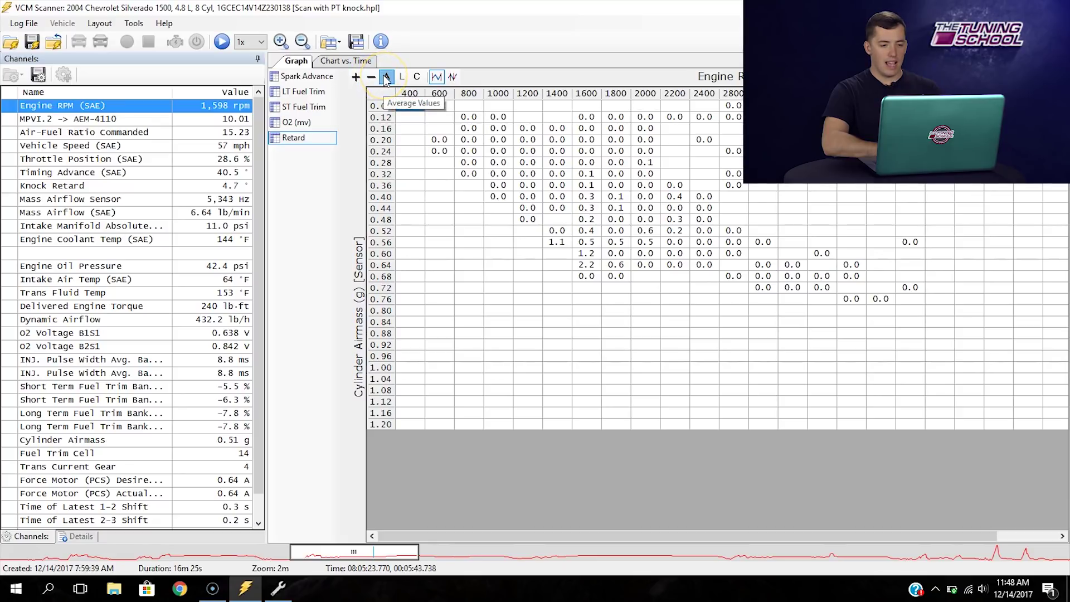
- Switch the Retard histogram to Max Values, topping out at 7.7° at 0.64 g and 1600 rpm
{"action": "left_click", "coordinate": [356, 77]}
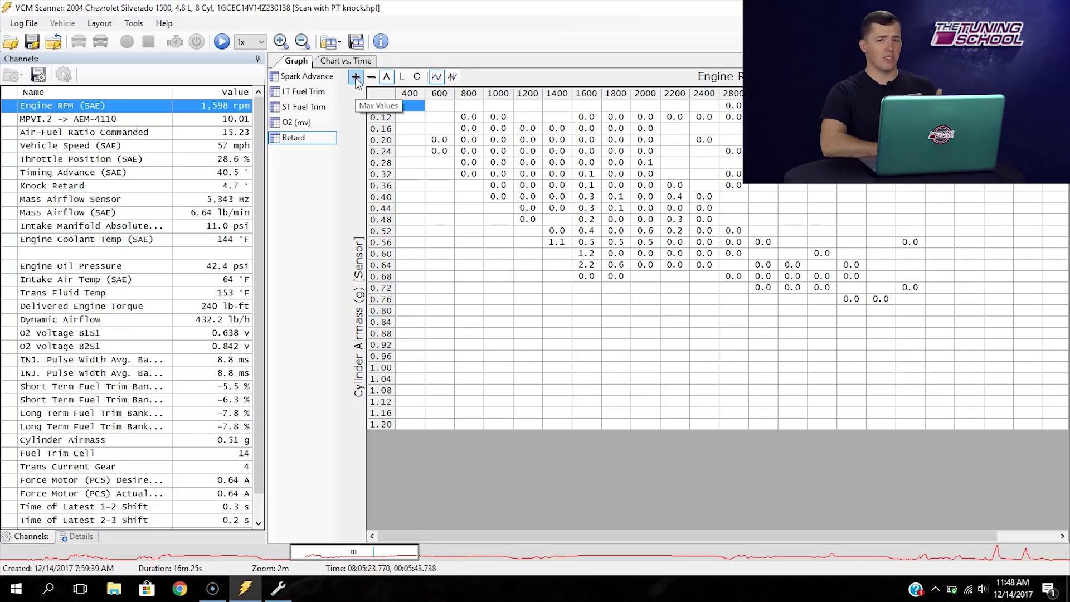
{"action": "left_click", "coordinate": [356, 77]}
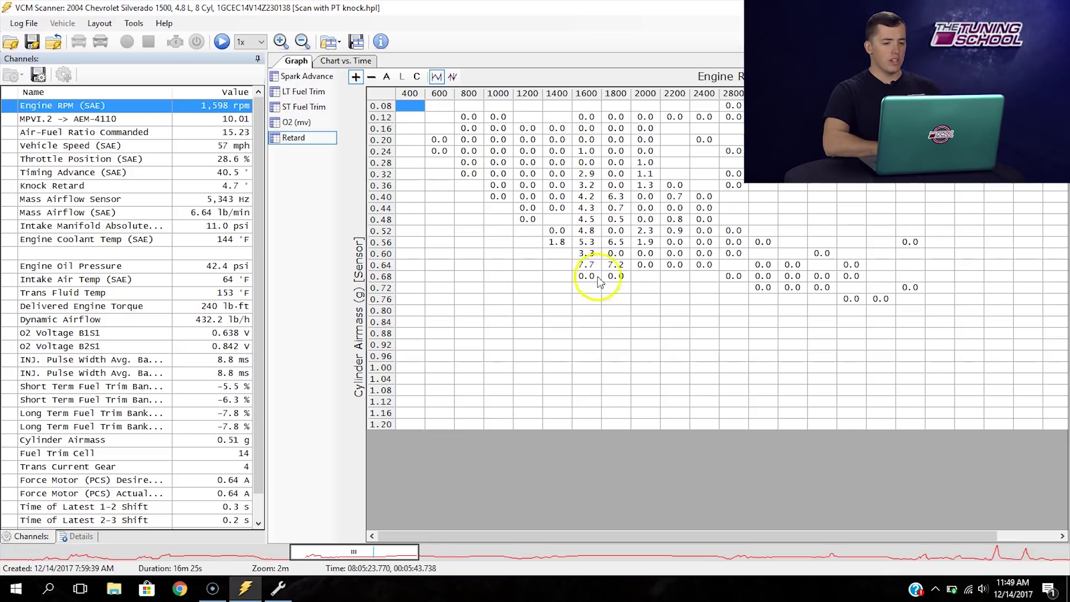
- Copy all Retard histogram max values, such as 7.2° at 0.64 g/1800 rpm, and bring up VCM Editor
{"action": "left_click", "coordinate": [376, 93]}
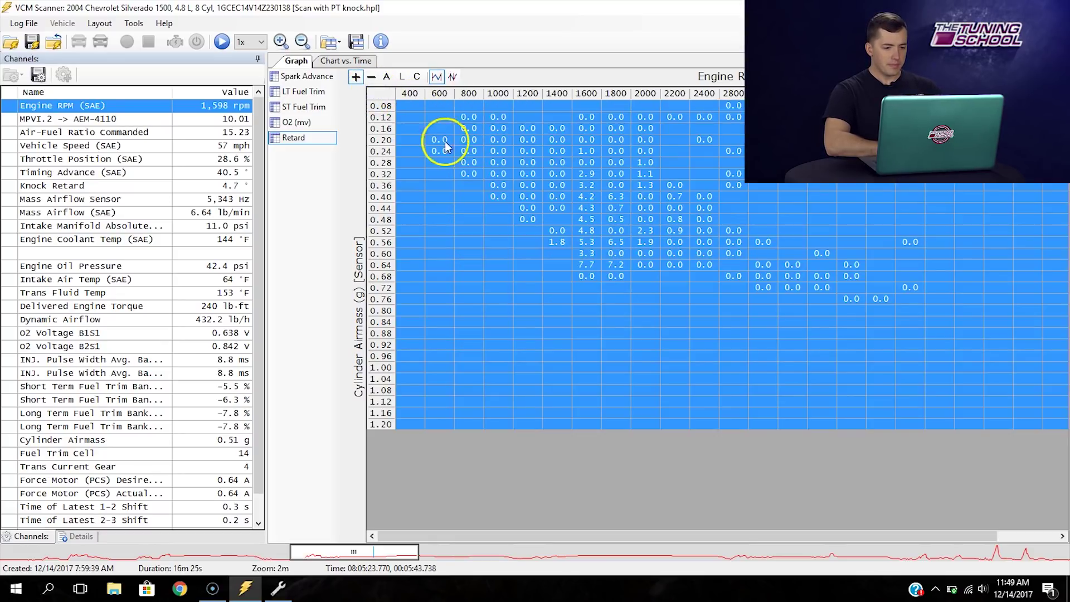
{"action": "right_click", "coordinate": [475, 173]}
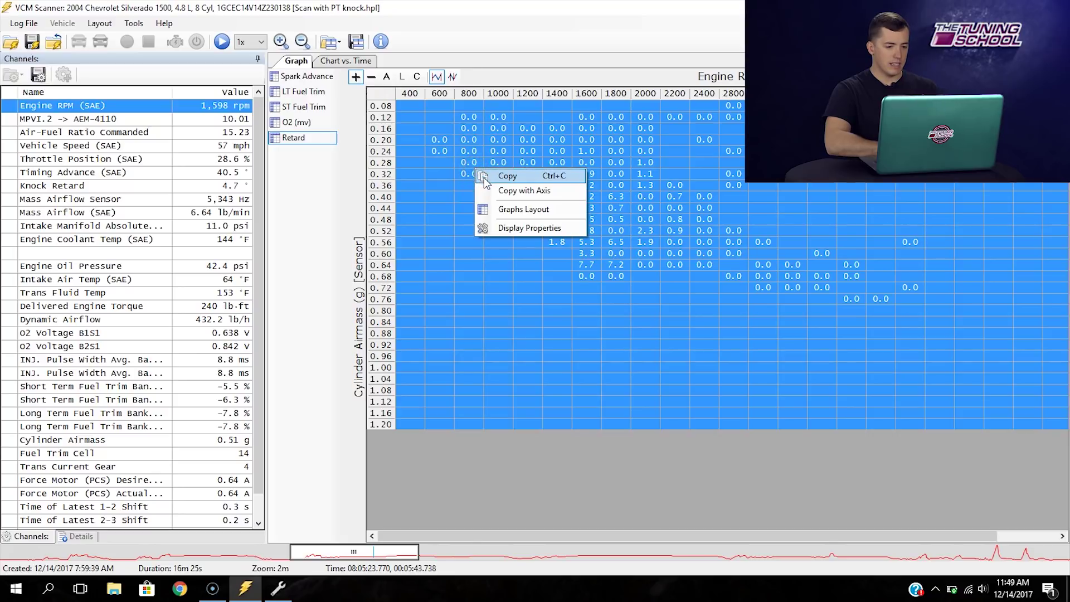
{"action": "left_click", "coordinate": [484, 179]}
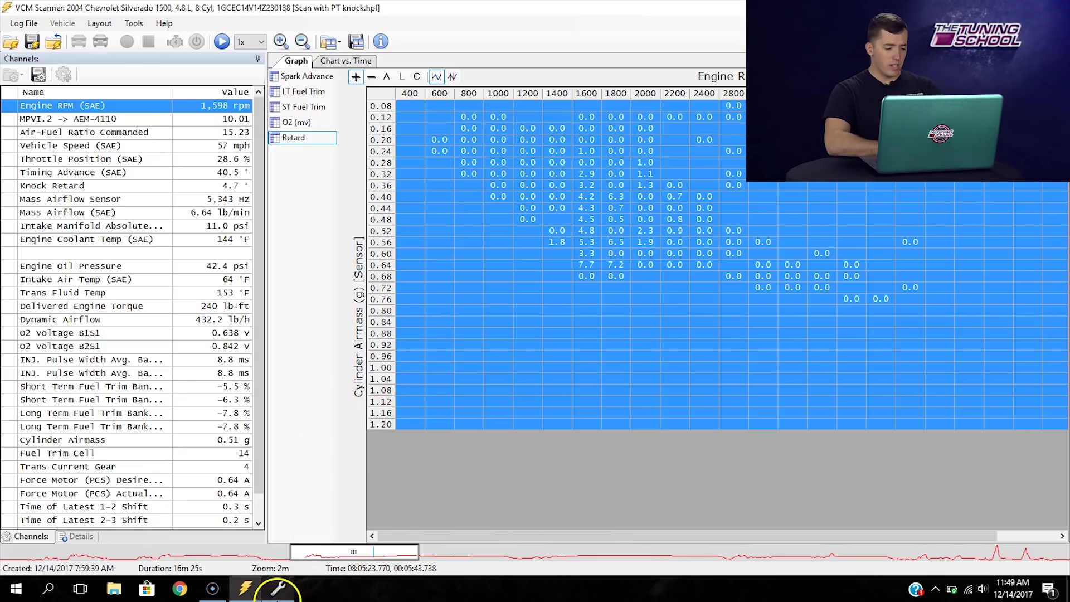
{"action": "left_click", "coordinate": [278, 589]}
- Paste-subtract the retard values across the whole High Octane spark table, pulling timing near 1,400–2,000 rpm
{"action": "left_click", "coordinate": [51, 178]}
{"action": "left_click", "coordinate": [51, 179]}
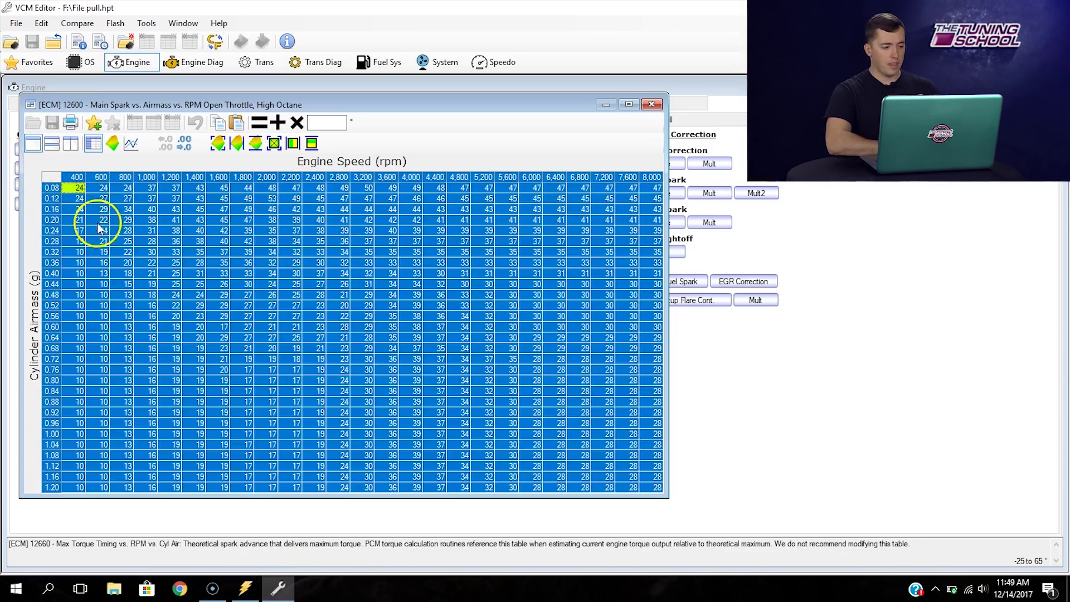
{"action": "right_click", "coordinate": [99, 224]}
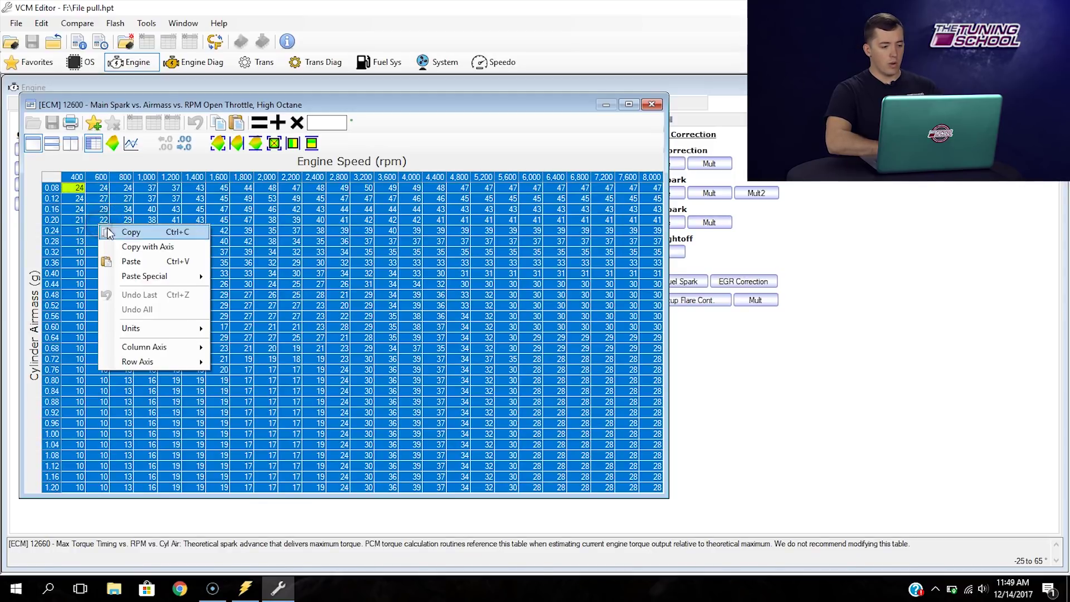
{"action": "mouse_move", "coordinate": [146, 284]}
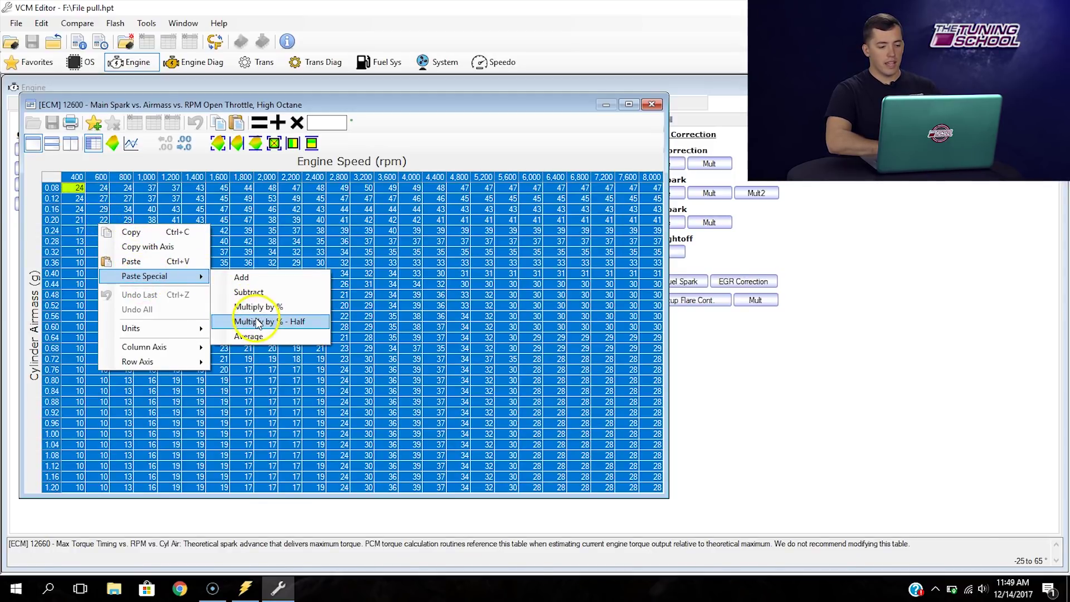
{"action": "left_click", "coordinate": [260, 293]}
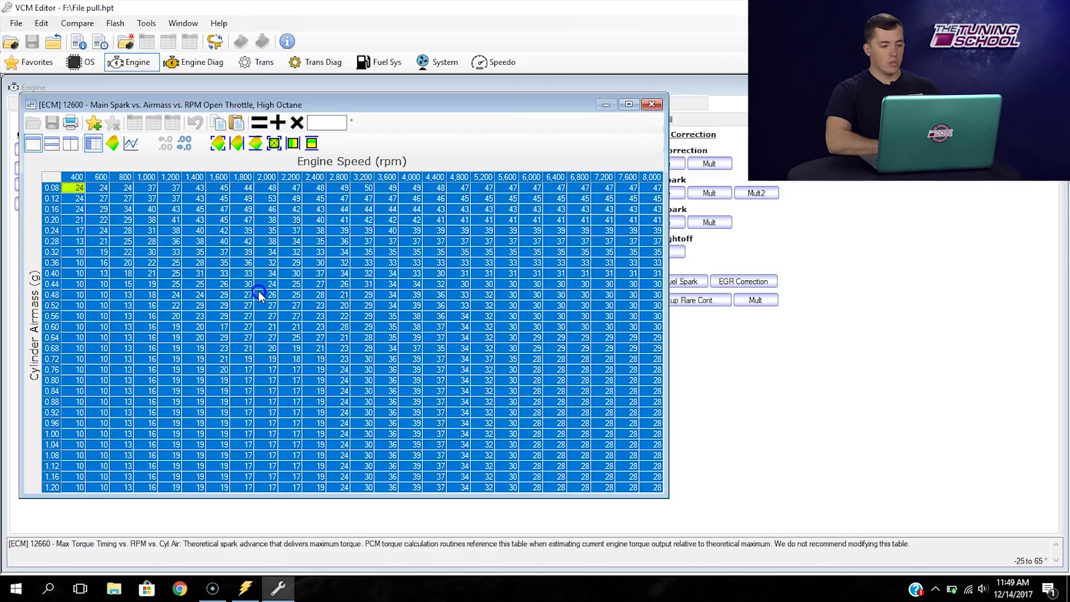
{"action": "left_click", "coordinate": [273, 293]}
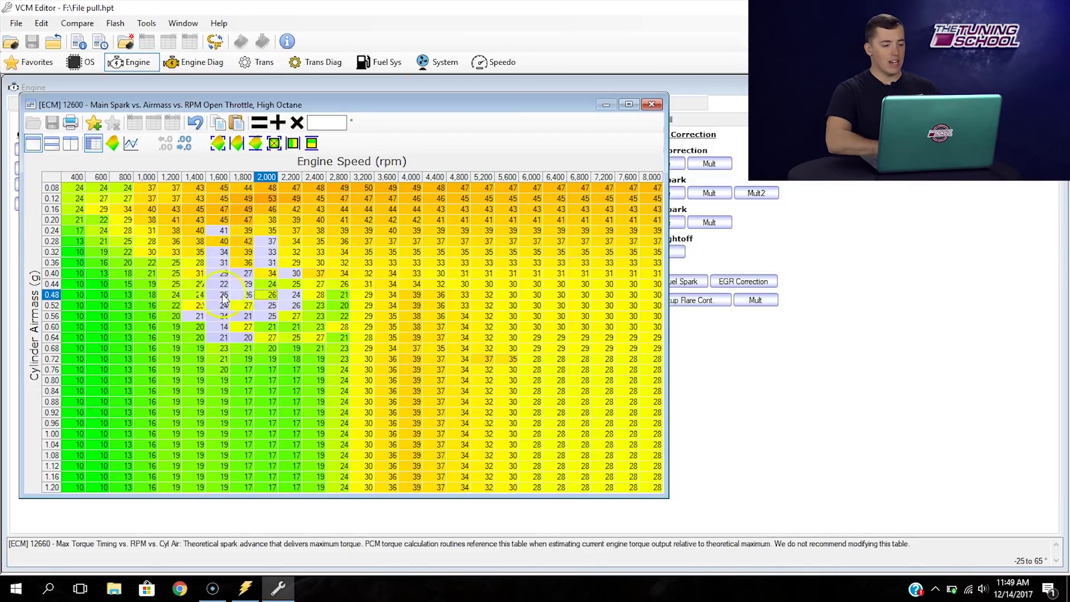